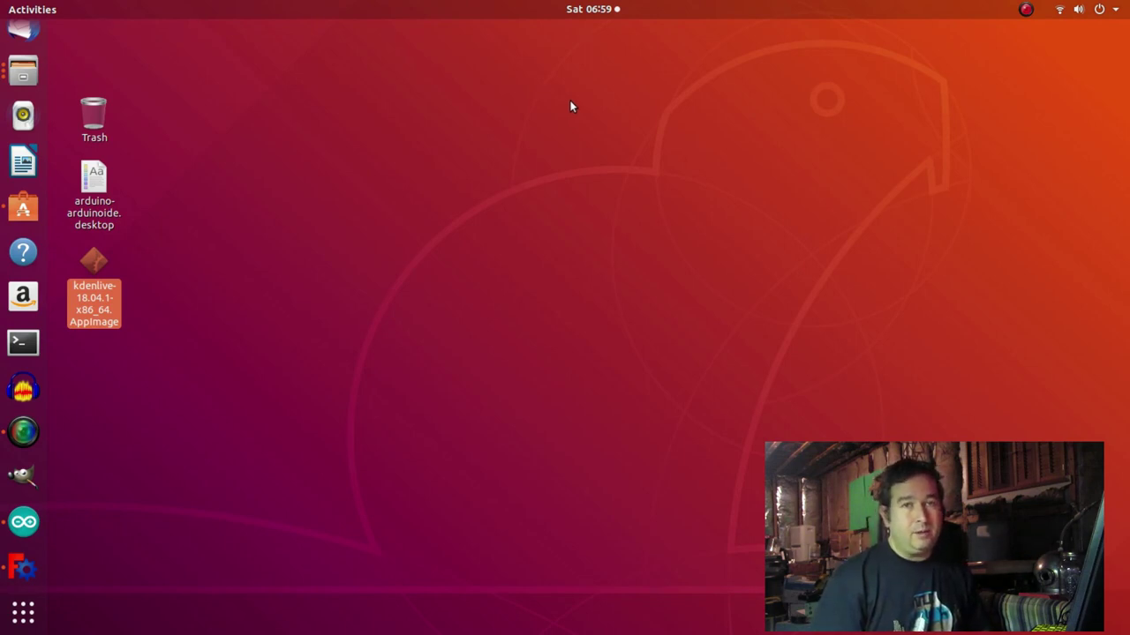
# Switch to FreeCAD and open the mesh file xmas_tree_idig3d.stl.
pyautogui.click(23, 568)
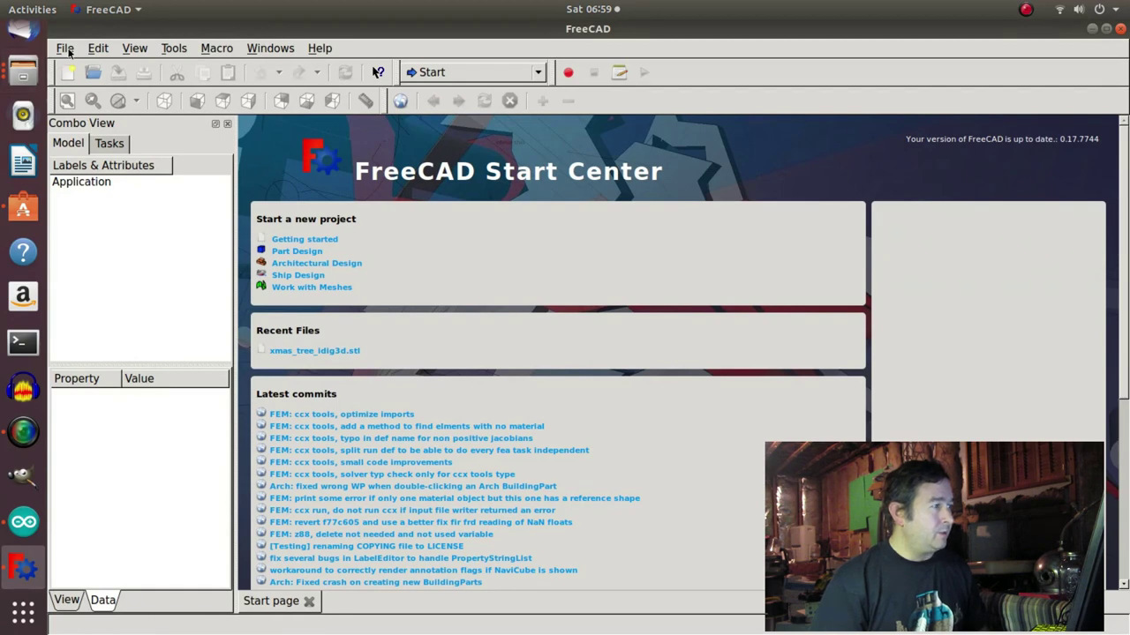
pyautogui.click(65, 49)
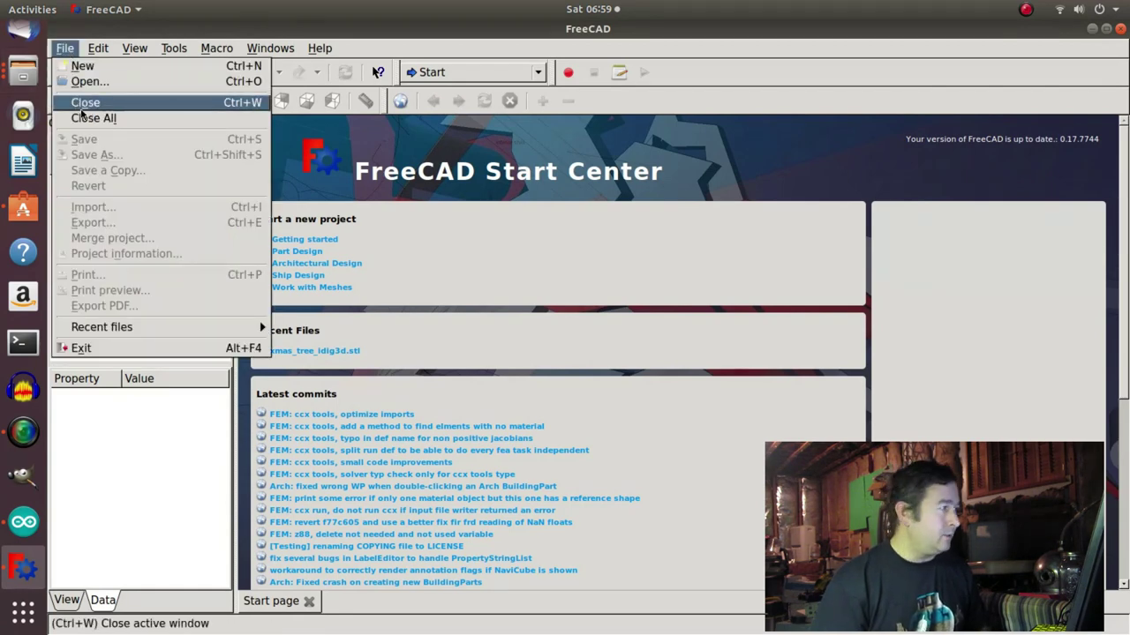
pyautogui.click(91, 81)
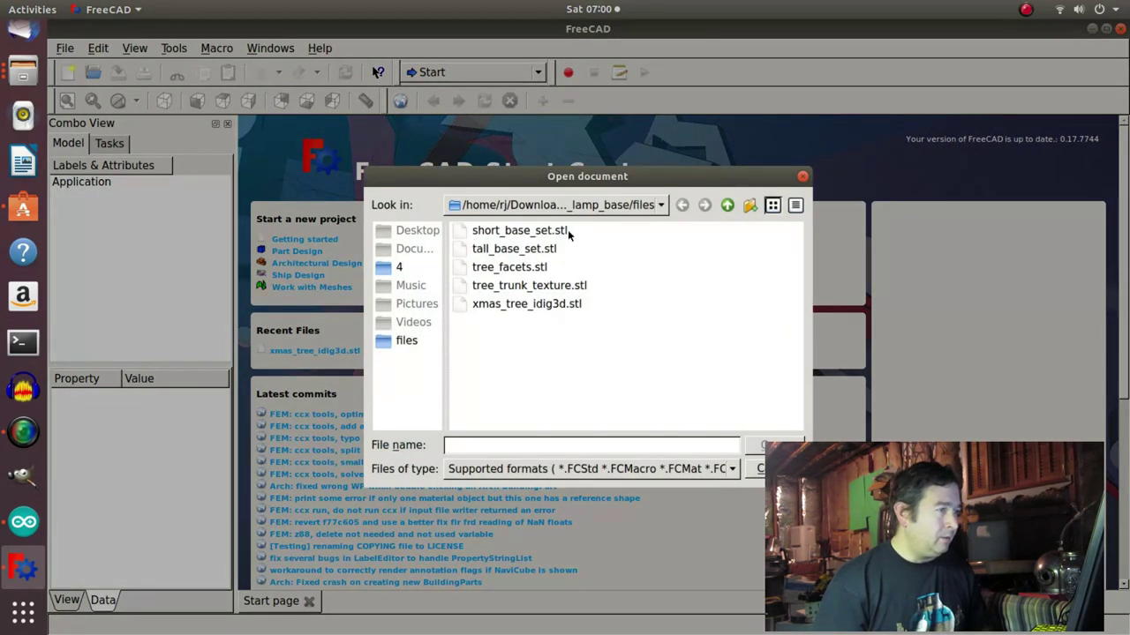
pyautogui.click(491, 306)
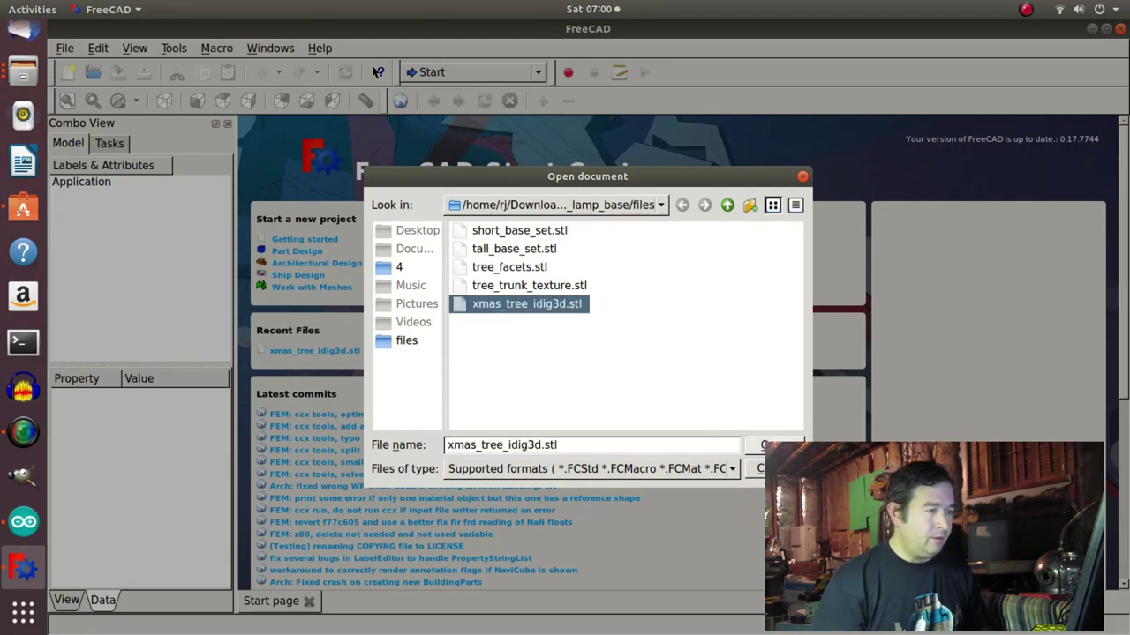
pyautogui.click(777, 445)
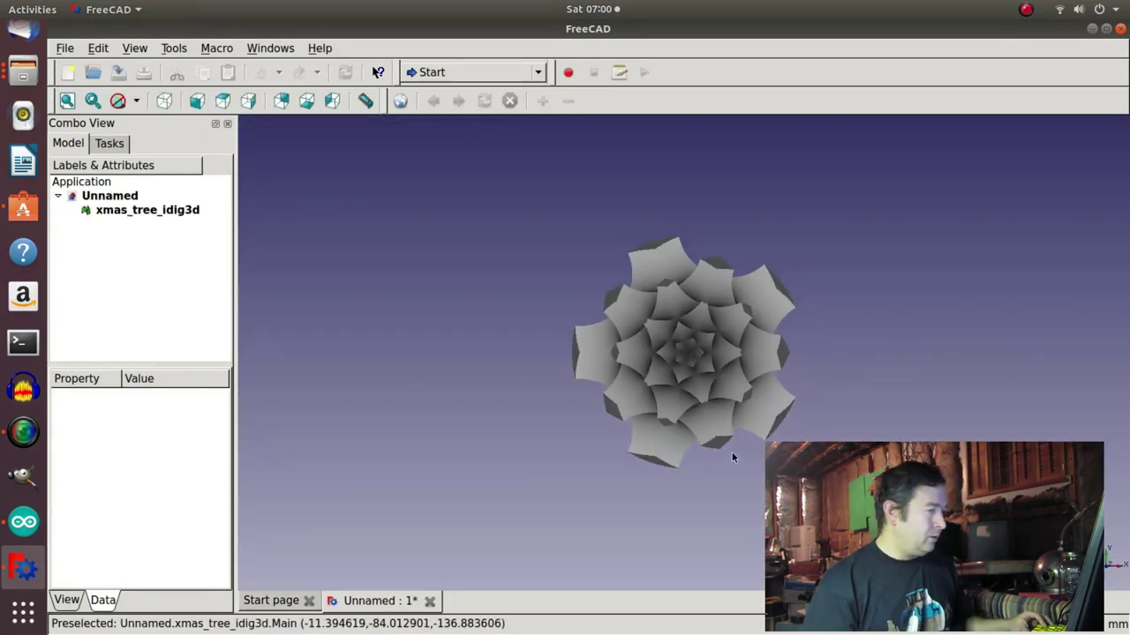
# Measure the tree's height from its base to the tip with the distance tool.
pyautogui.moveTo(732, 457); pyautogui.dragTo(784, 351, button='middle')
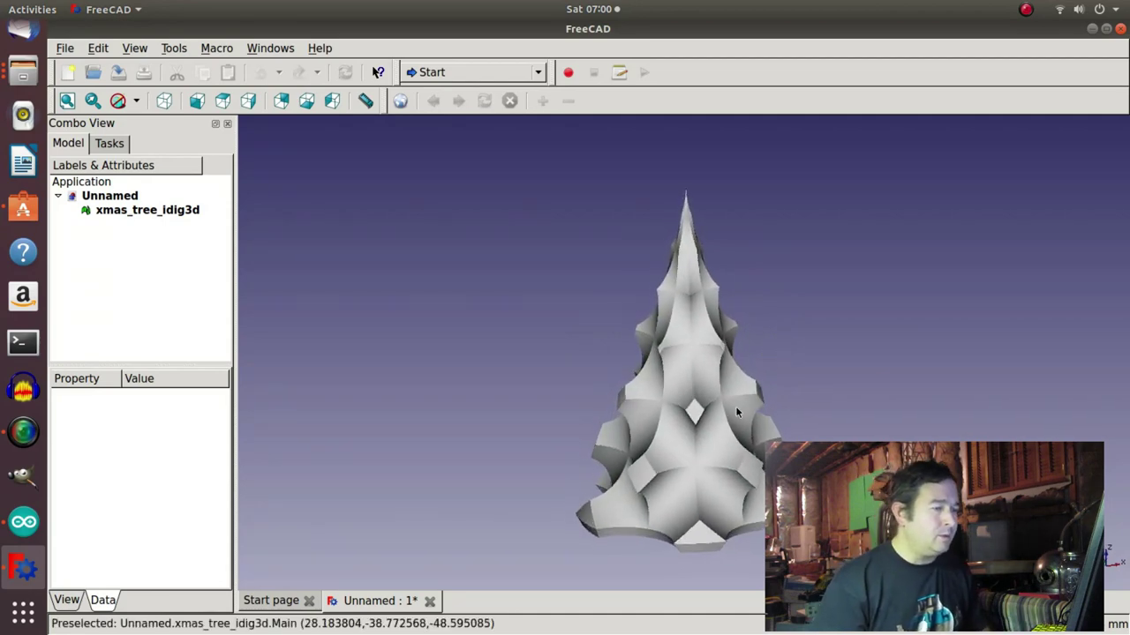
pyautogui.moveTo(684, 451)
pyautogui.mouseDown(button='middle')
pyautogui.moveTo(715, 421)
pyautogui.moveTo(720, 451)
pyautogui.moveTo(661, 444)
pyautogui.moveTo(681, 449)
pyautogui.mouseUp(button='middle')
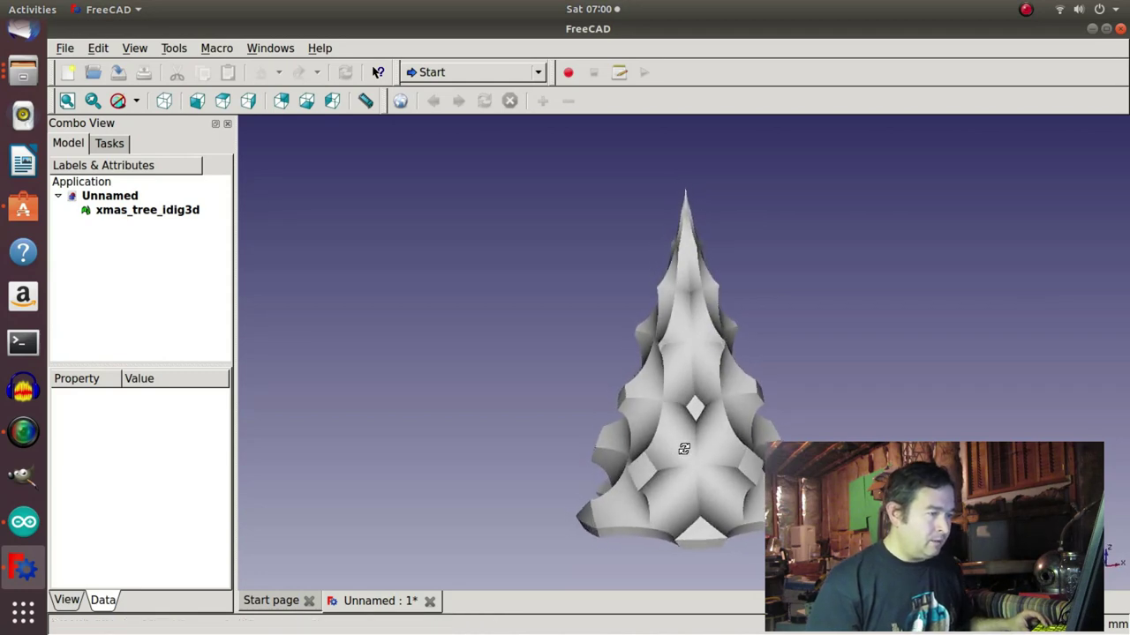
pyautogui.click(365, 102)
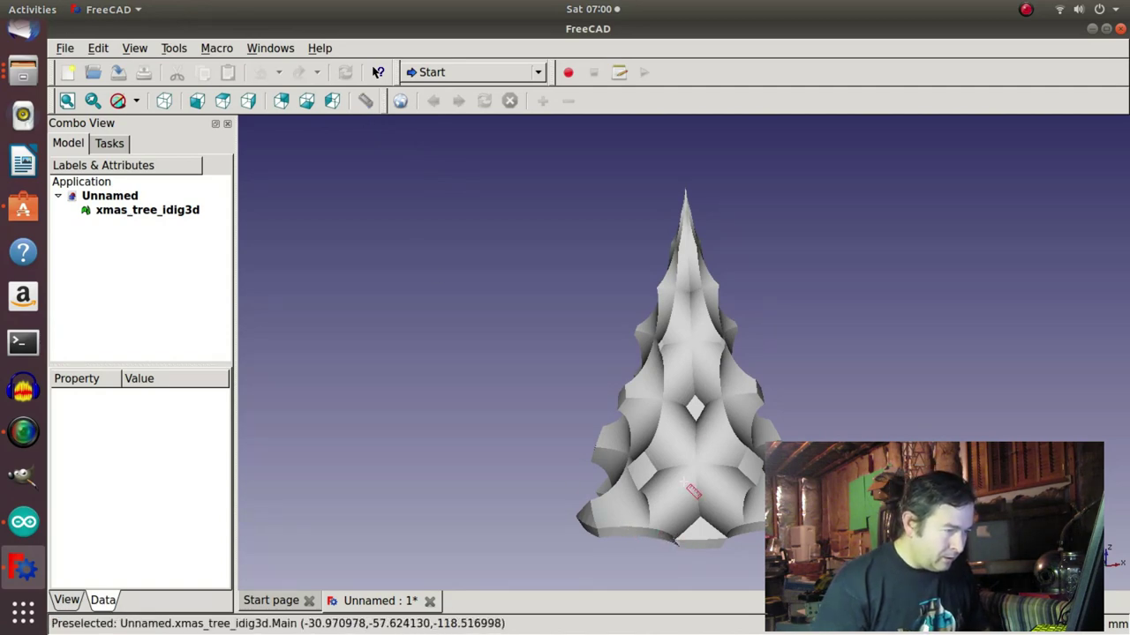
pyautogui.click(686, 189)
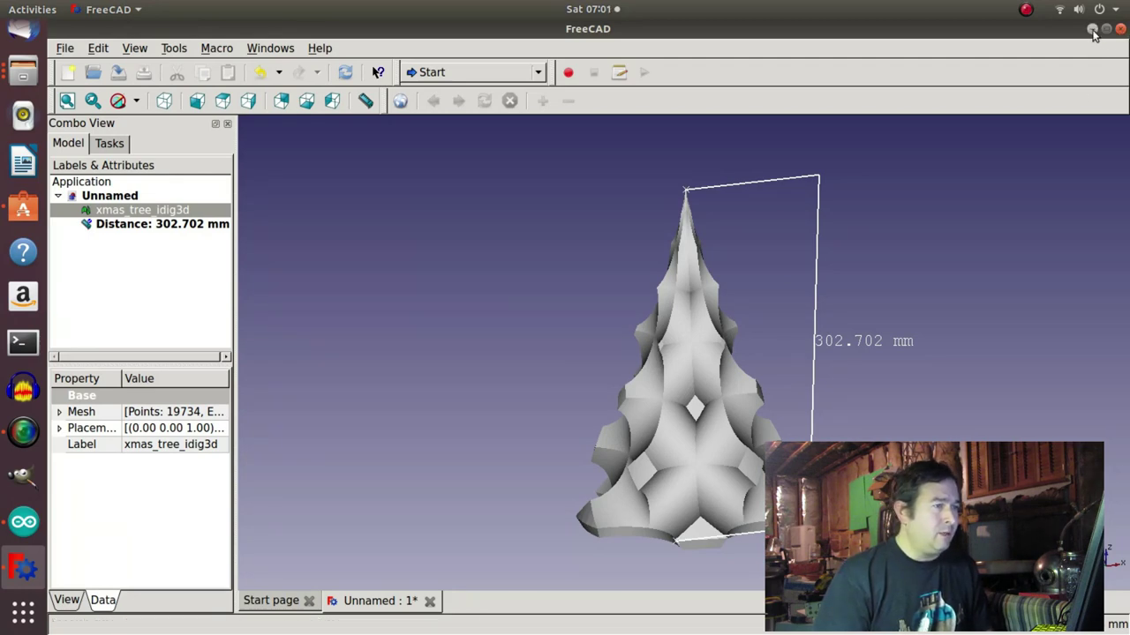
# Minimize FreeCAD and launch Blender from the list of installed applications.
pyautogui.click(1092, 29)
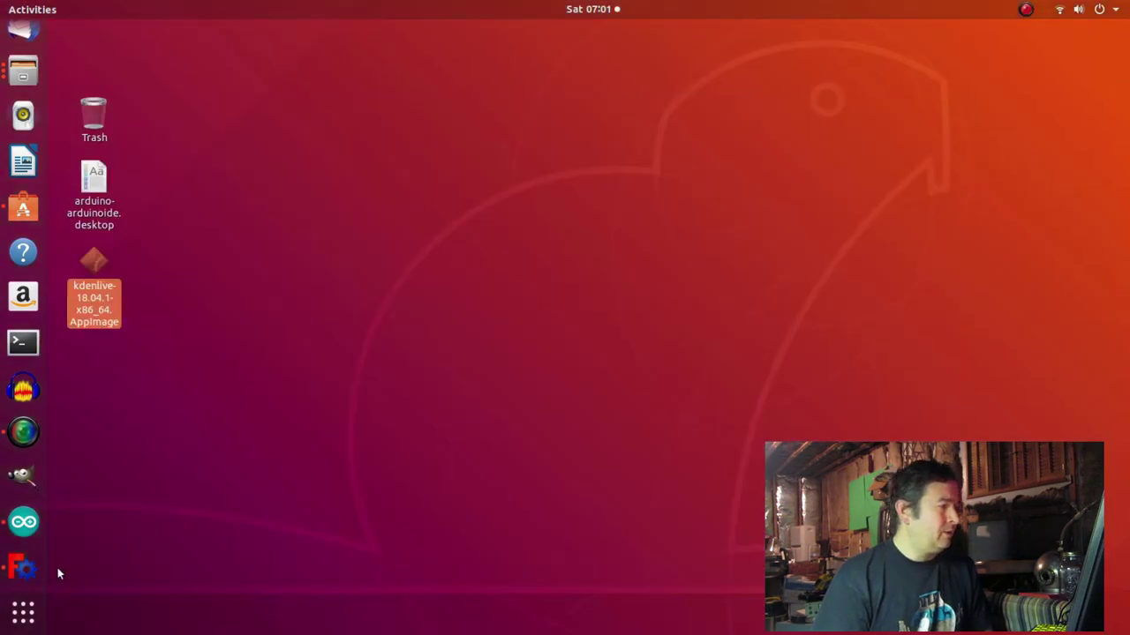
pyautogui.scroll(3, 24, 569)
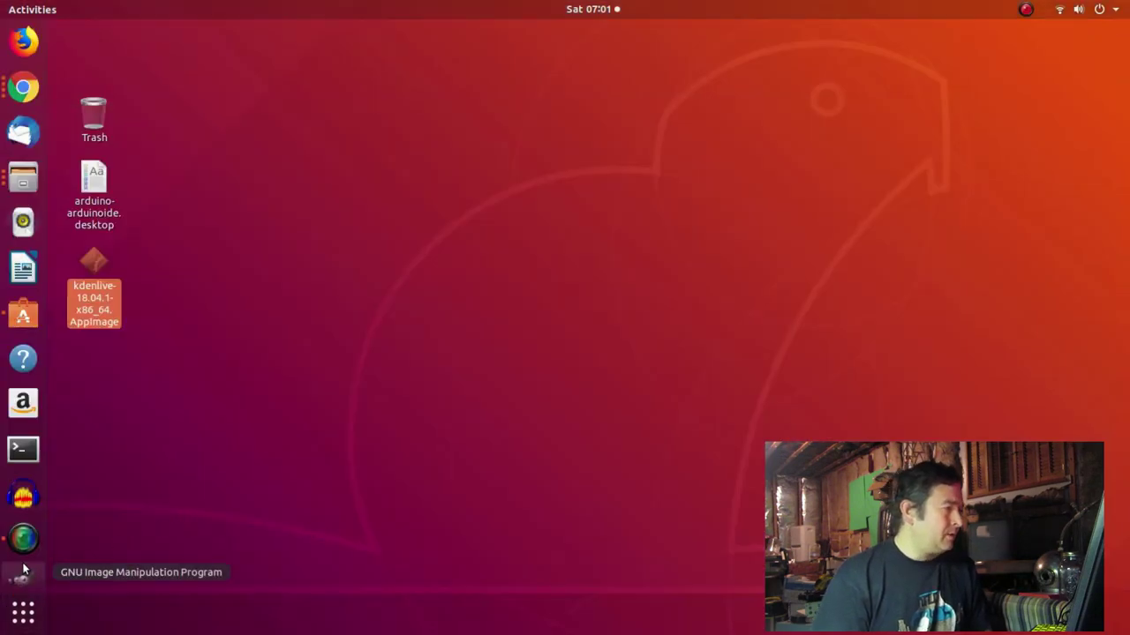
pyautogui.scroll(-3, 24, 565)
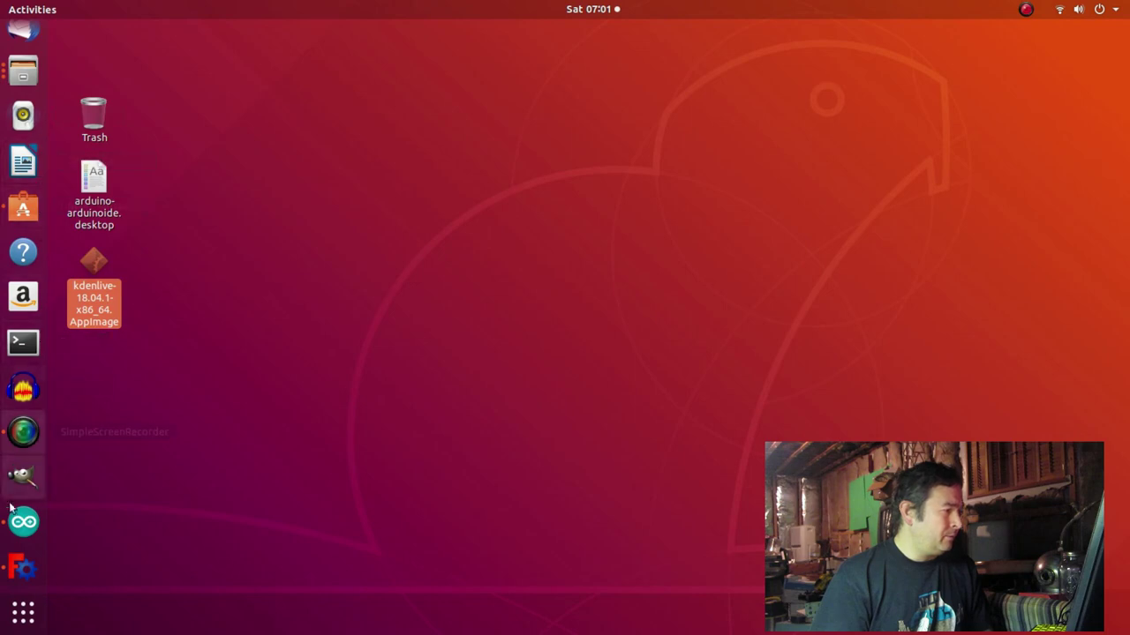
pyautogui.click(29, 615)
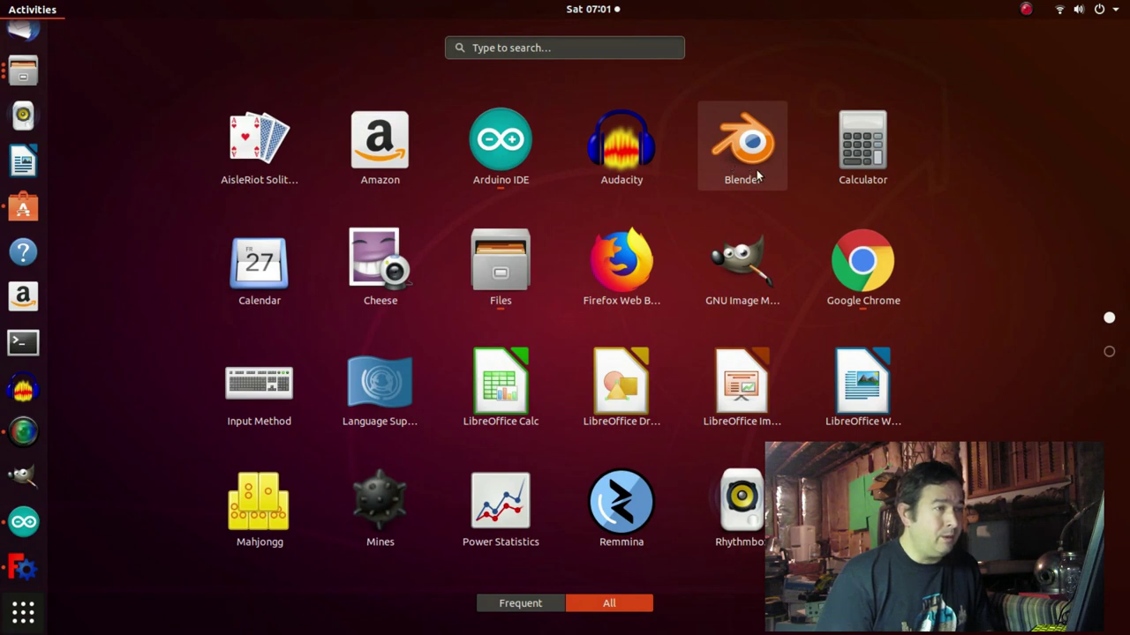
pyautogui.press('Escape')
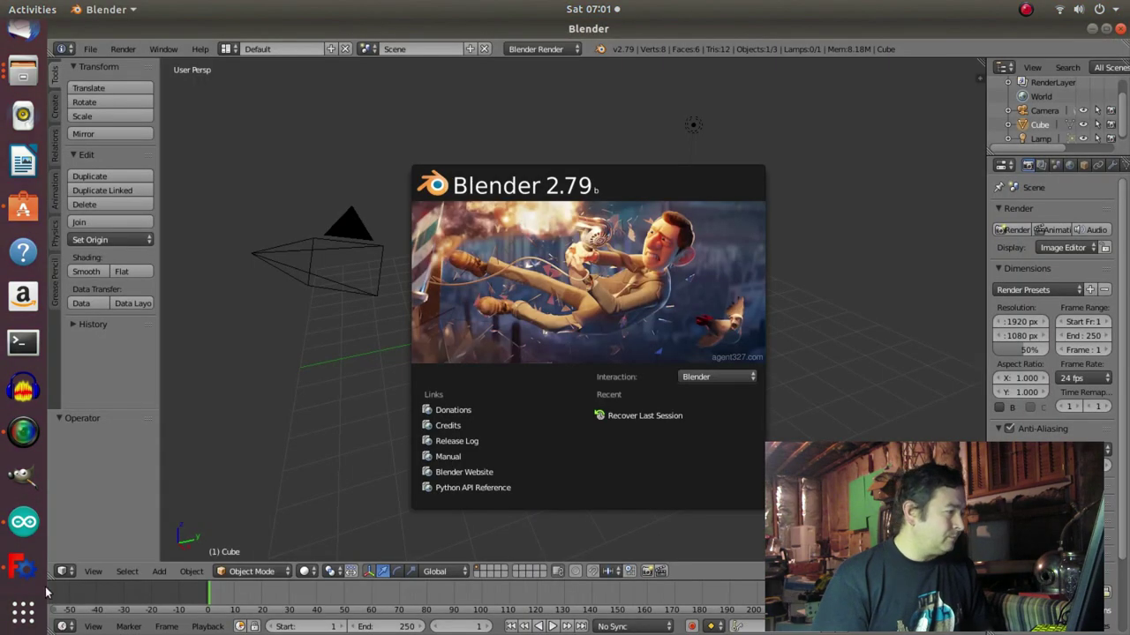
# Return to FreeCAD and activate the Draft workbench.
pyautogui.click(23, 566)
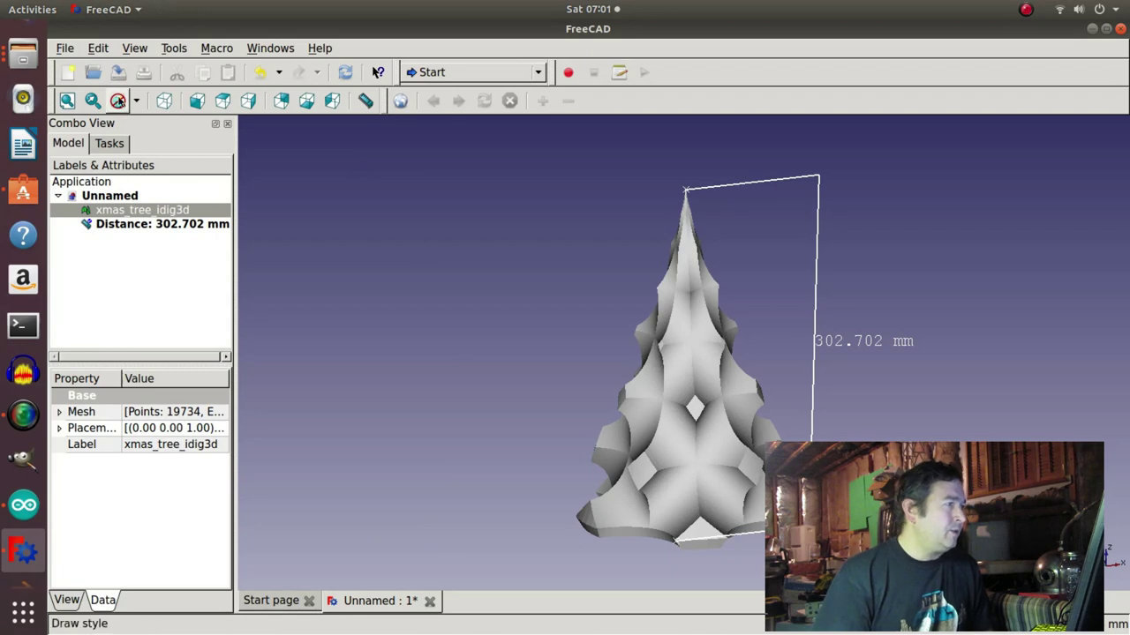
pyautogui.click(538, 75)
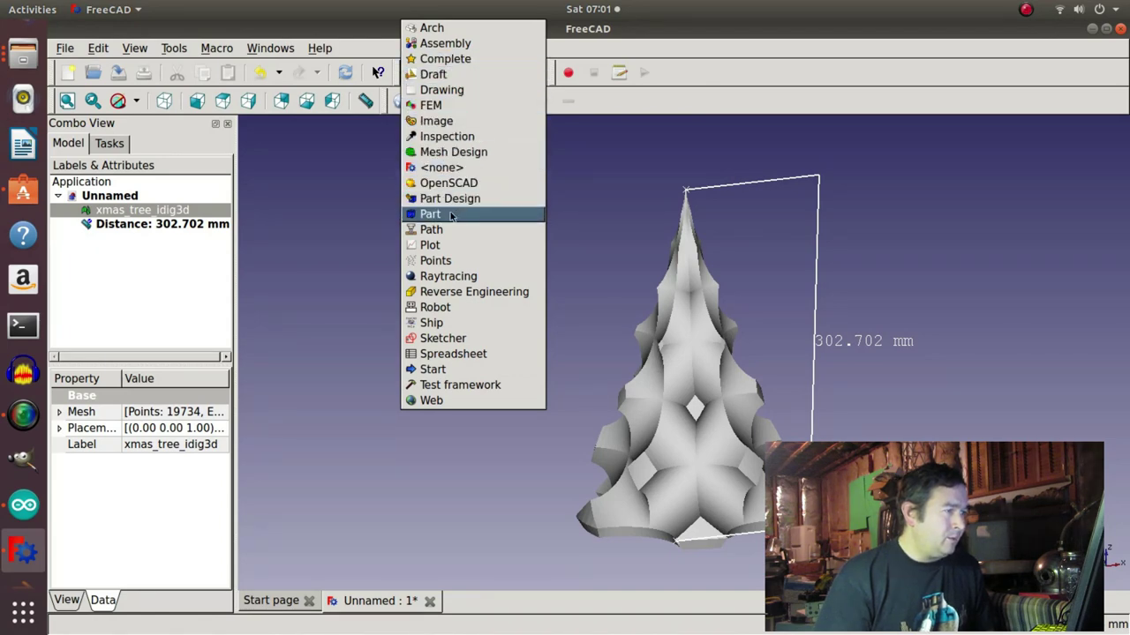
pyautogui.click(434, 74)
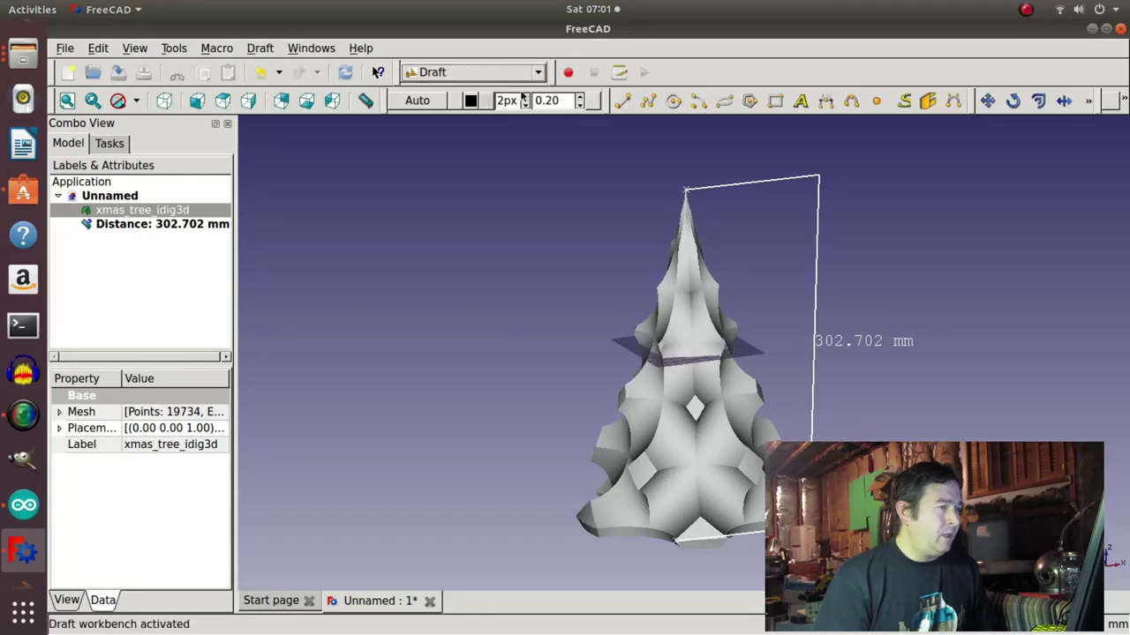
# Try the Draft Scale command on the tree mesh with the prefilled coordinates as base point and scale factor, and undo it.
pyautogui.click(260, 48)
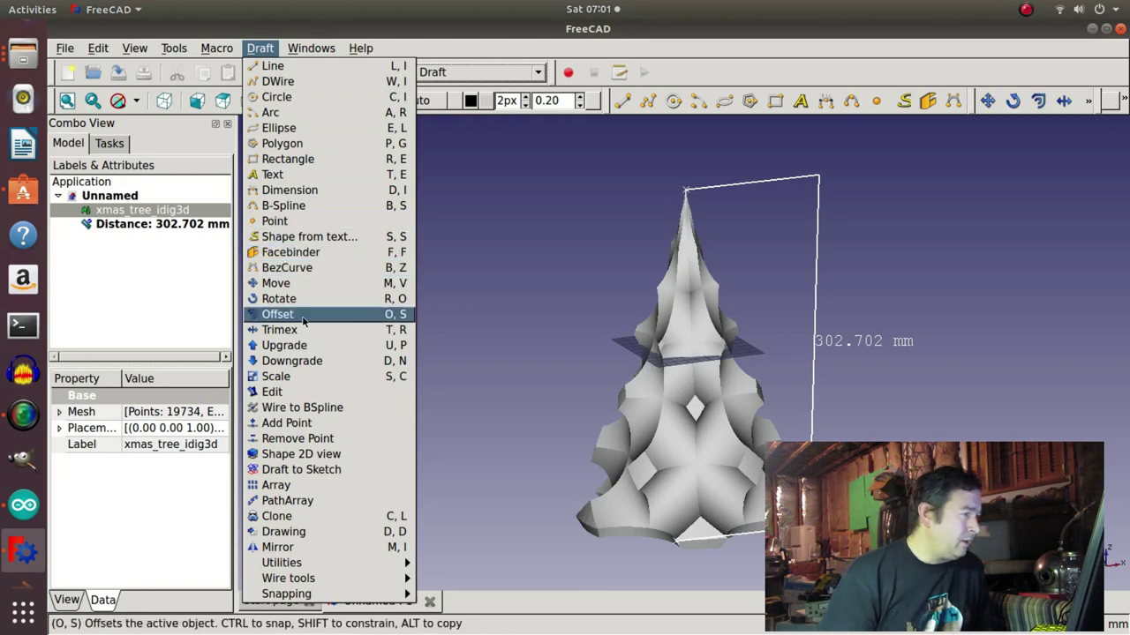
pyautogui.click(298, 377)
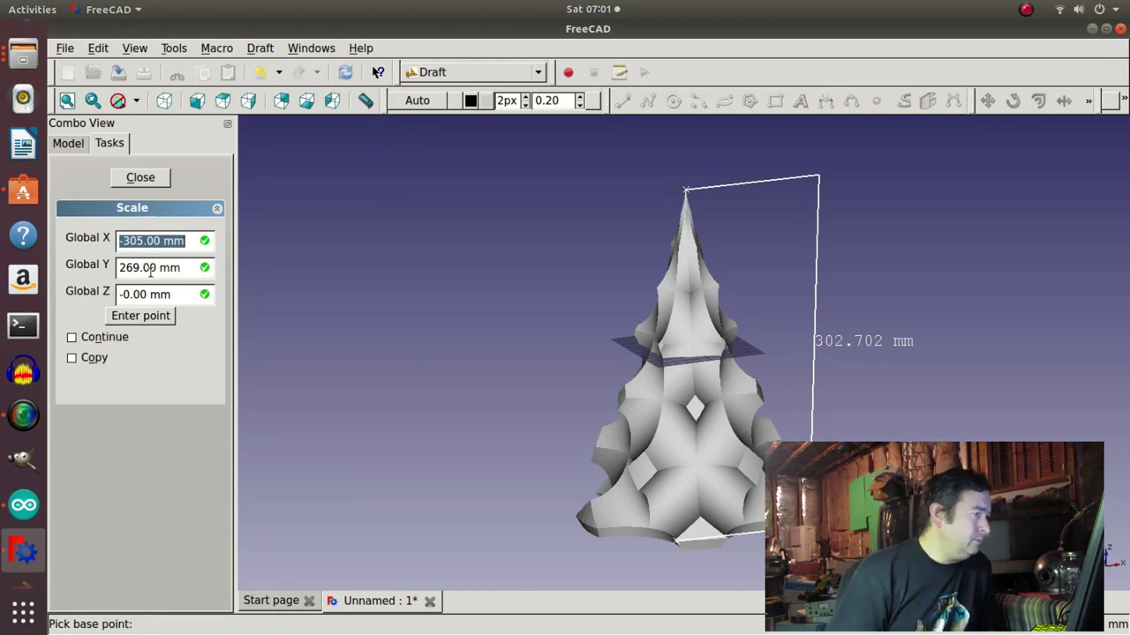
pyautogui.click(142, 317)
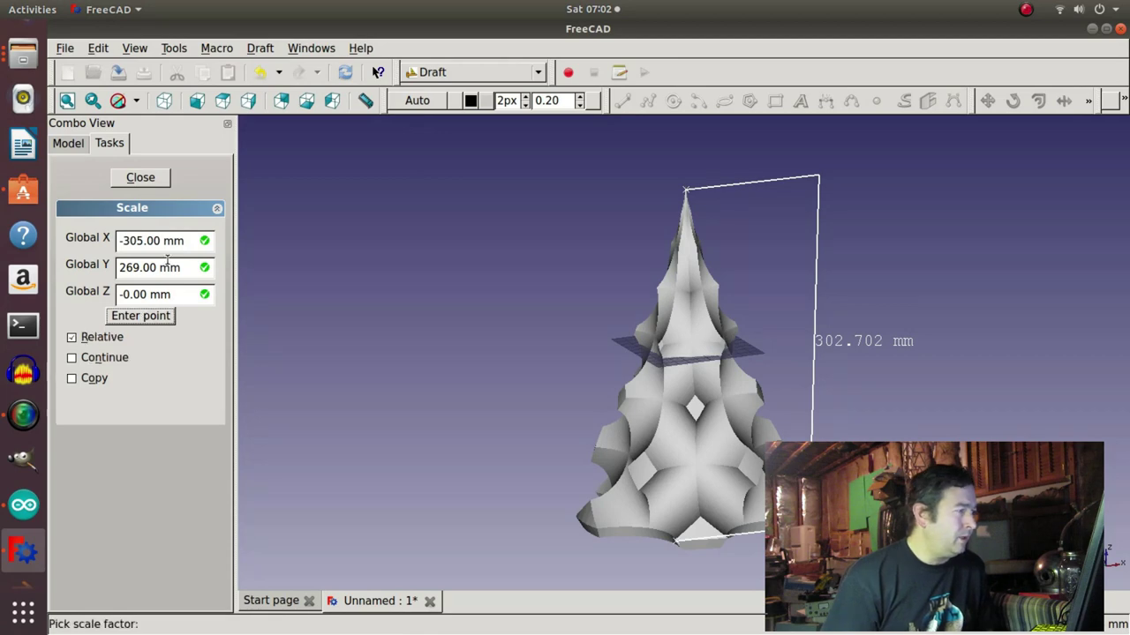
pyautogui.click(143, 316)
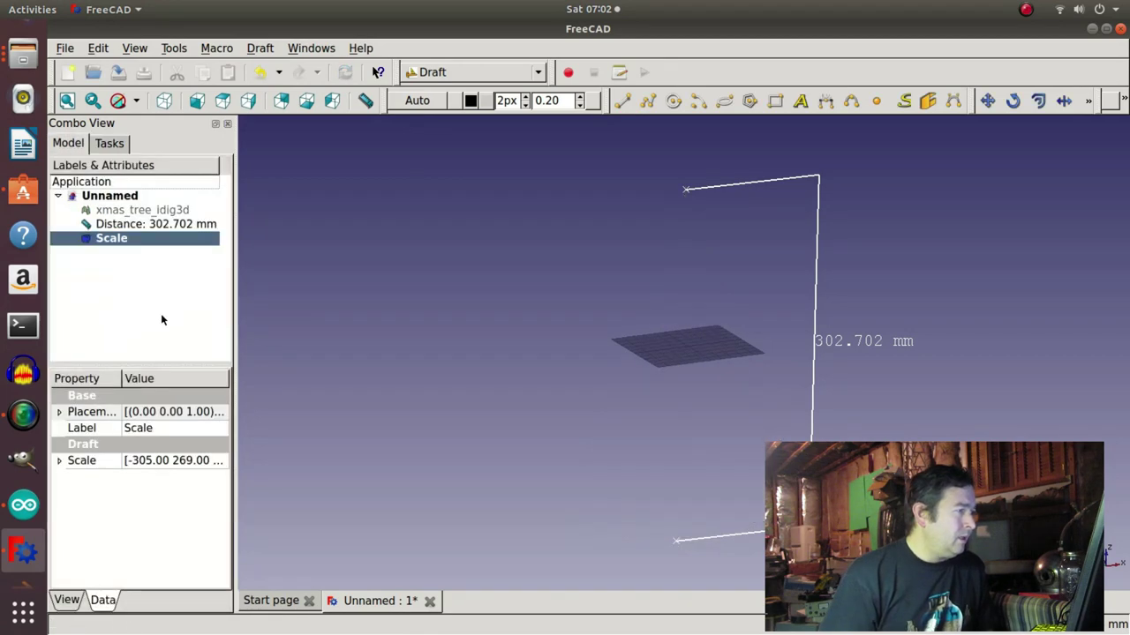
pyautogui.hotkey('ctrl', 'z')
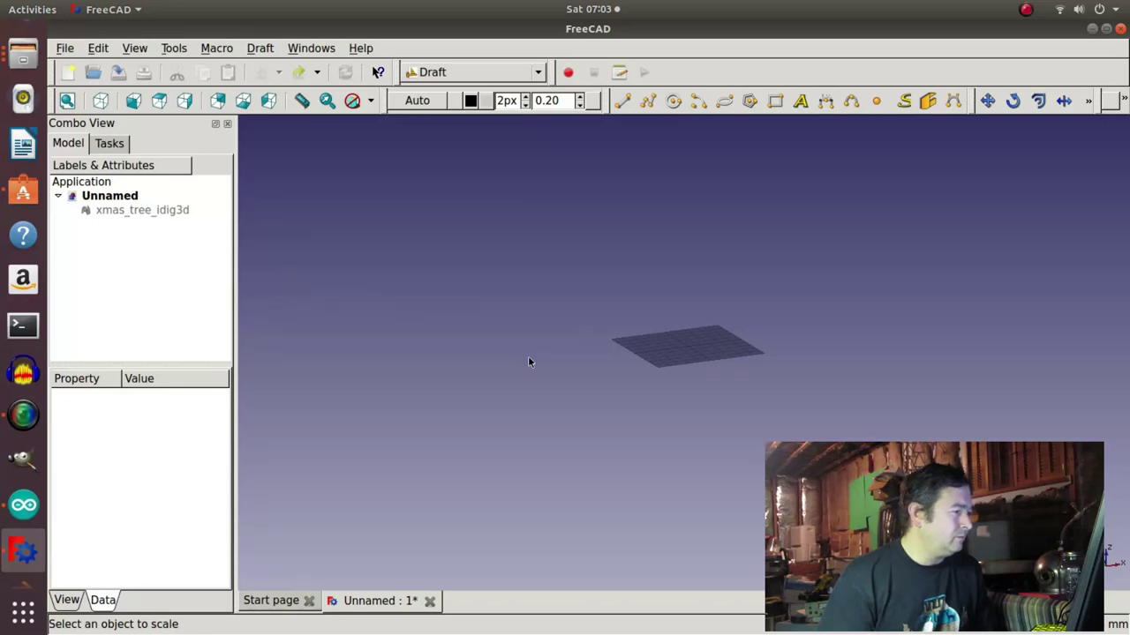
# Open xmas_tree_idig3d.stl again as a new document.
pyautogui.click(320, 606)
pyautogui.click(356, 609)
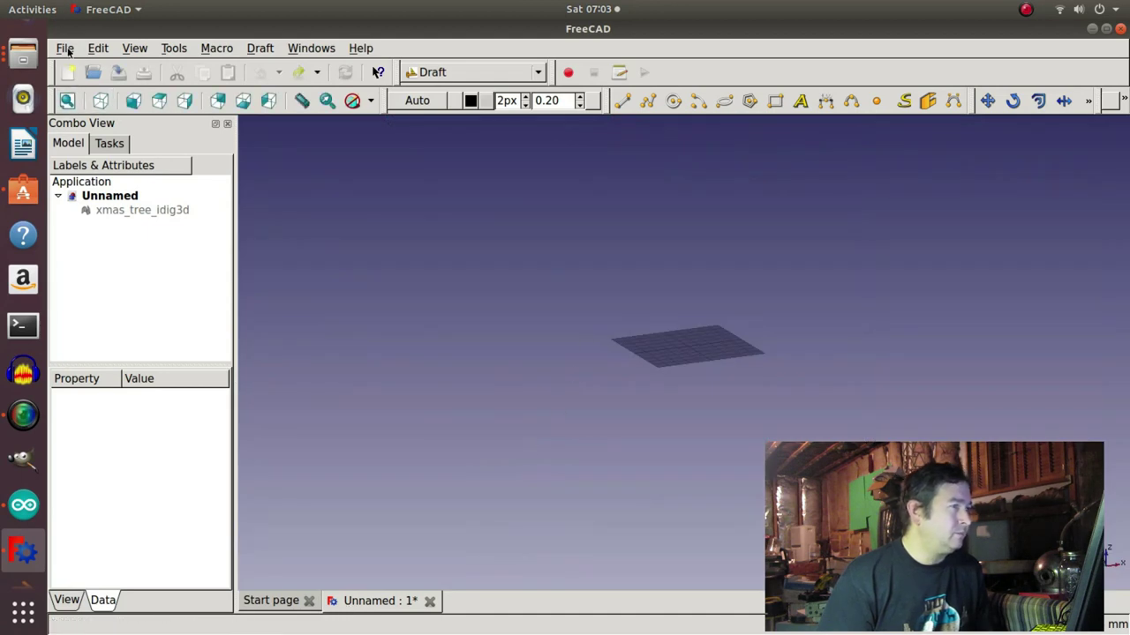
pyautogui.click(67, 48)
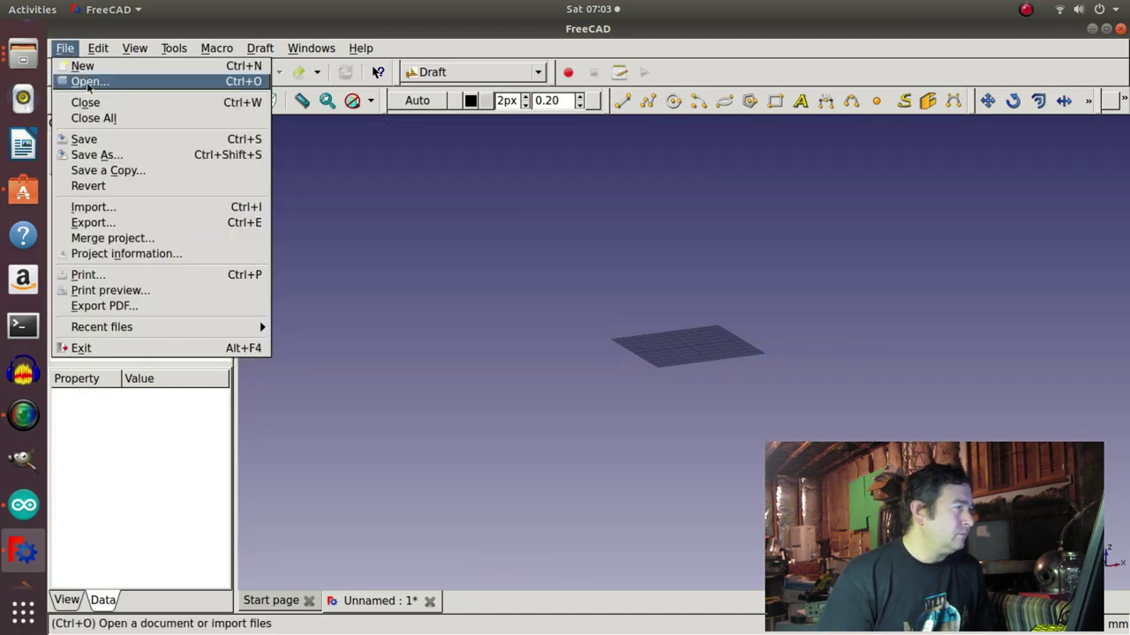
pyautogui.click(79, 81)
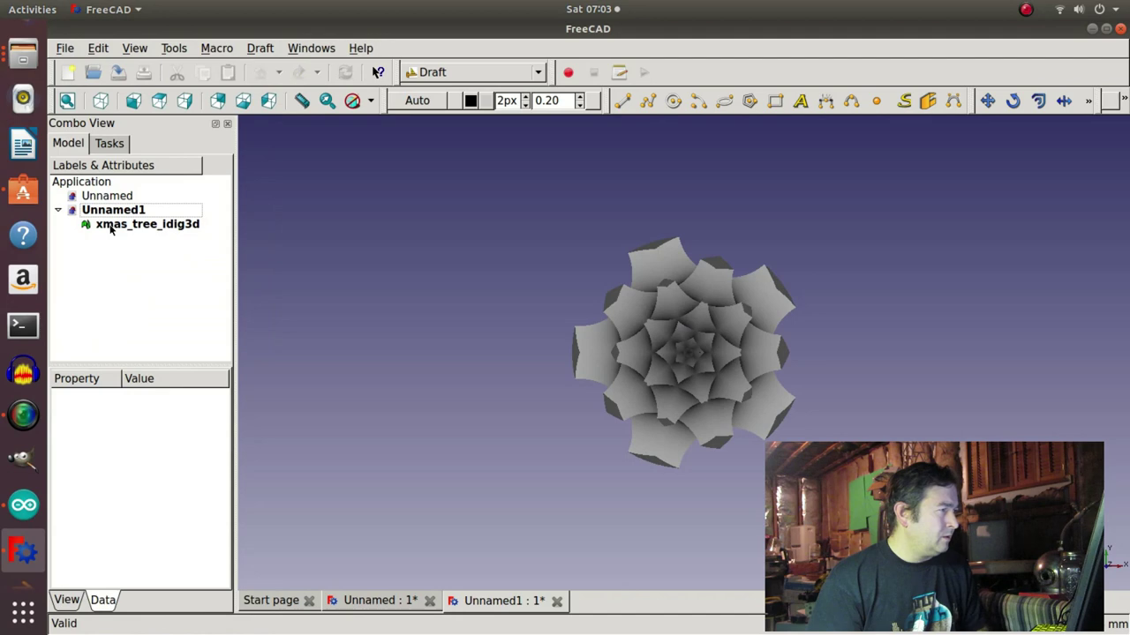
# Try to scale the reopened tree mesh with the Draft Scale command, using the Continue option, and select the resulting Scale object.
pyautogui.click(111, 227)
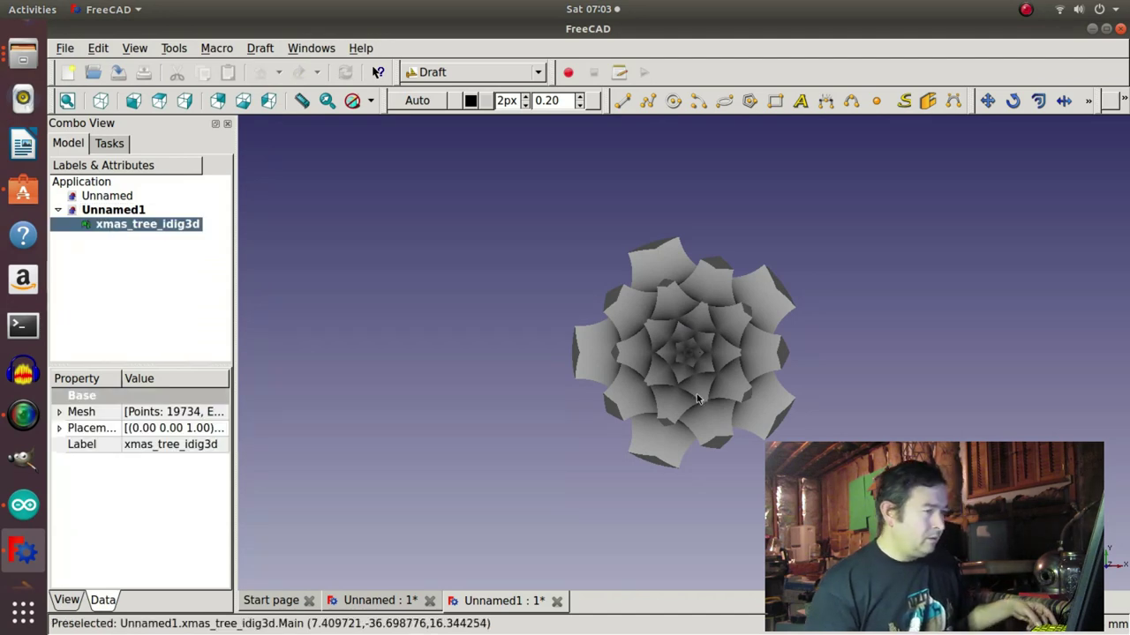
pyautogui.moveTo(697, 395); pyautogui.dragTo(676, 256, button='middle')
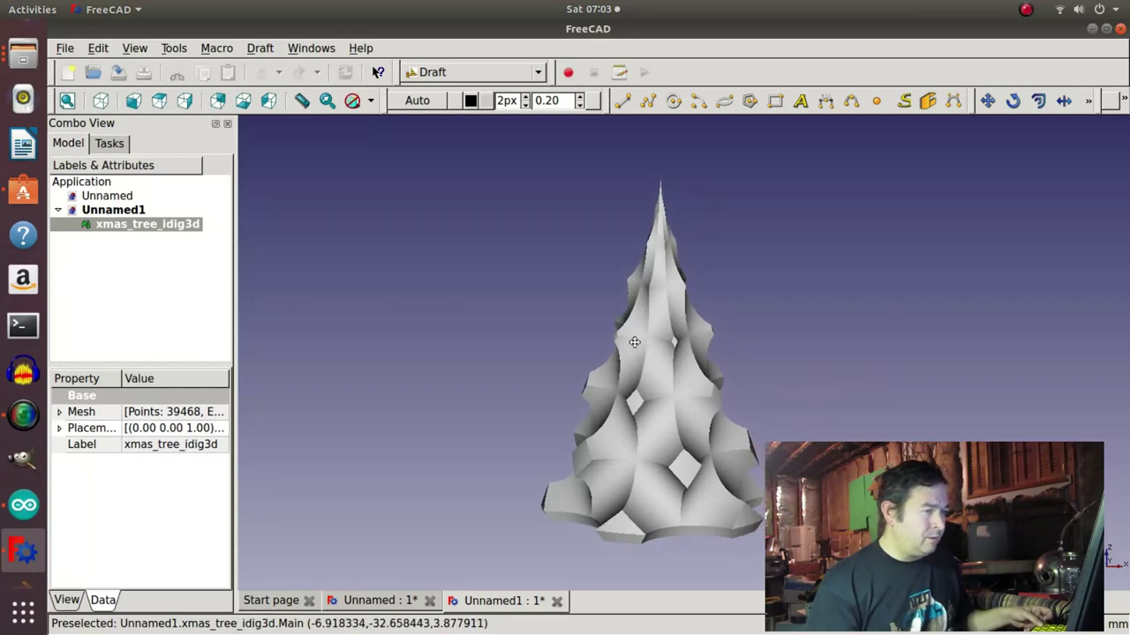
pyautogui.moveTo(634, 341); pyautogui.dragTo(565, 309, button='middle')
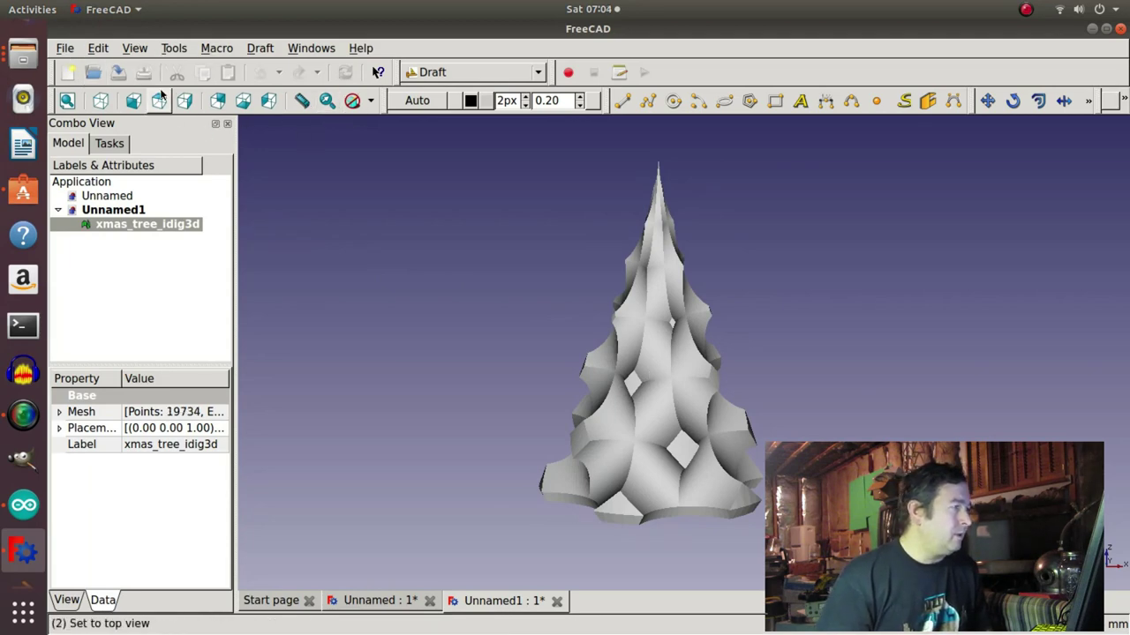
pyautogui.click(477, 77)
pyautogui.click(479, 73)
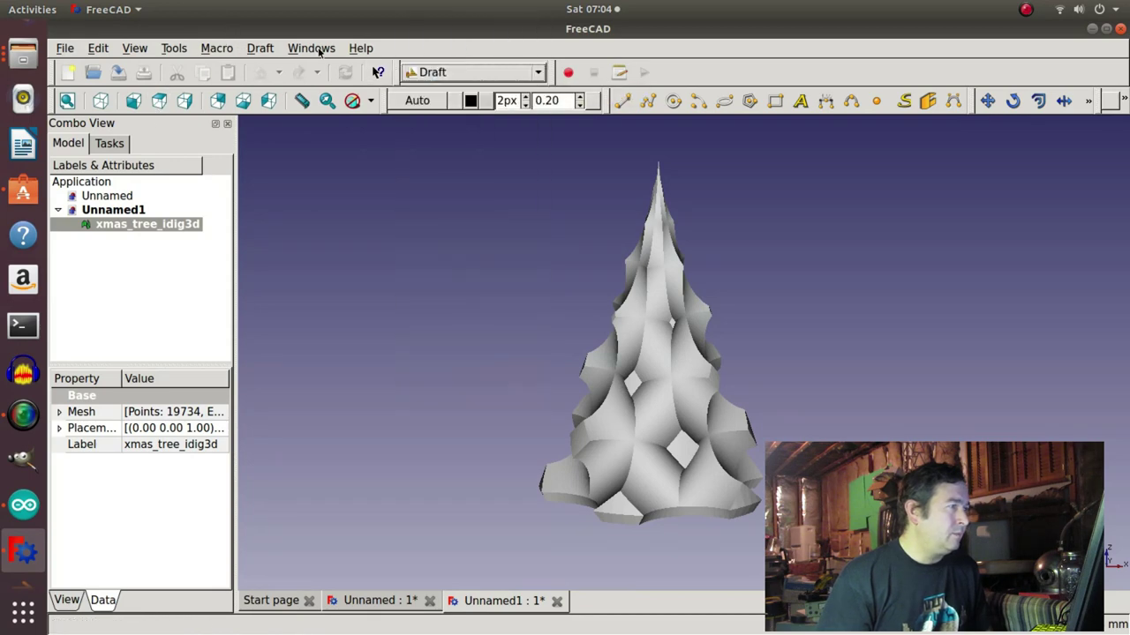
pyautogui.click(261, 50)
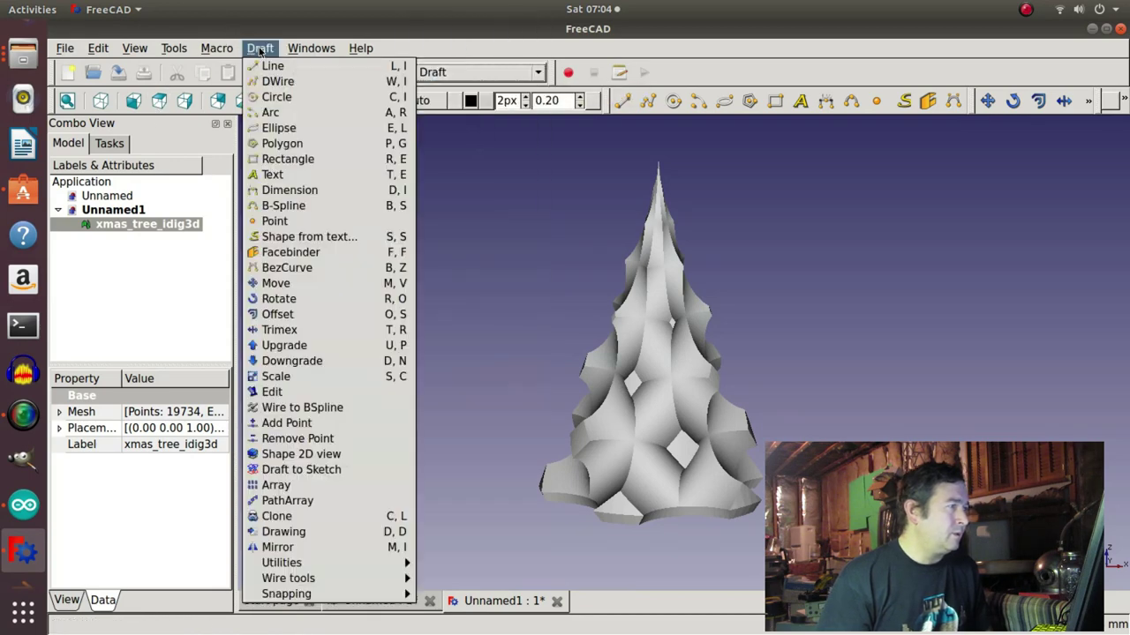
pyautogui.click(283, 376)
pyautogui.click(97, 337)
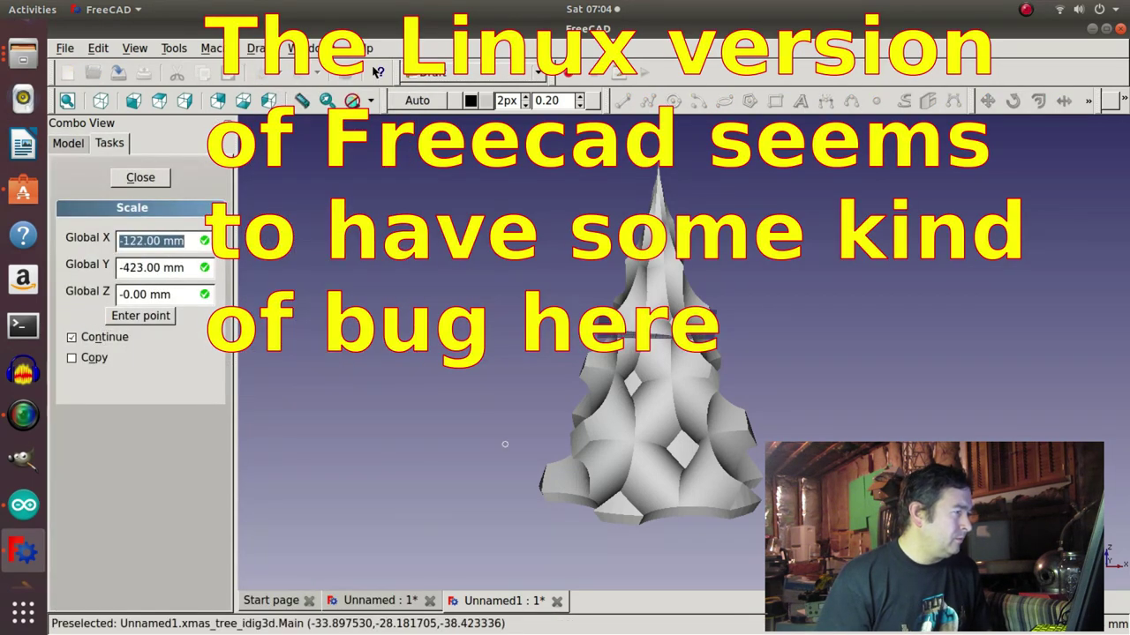
pyautogui.click(156, 320)
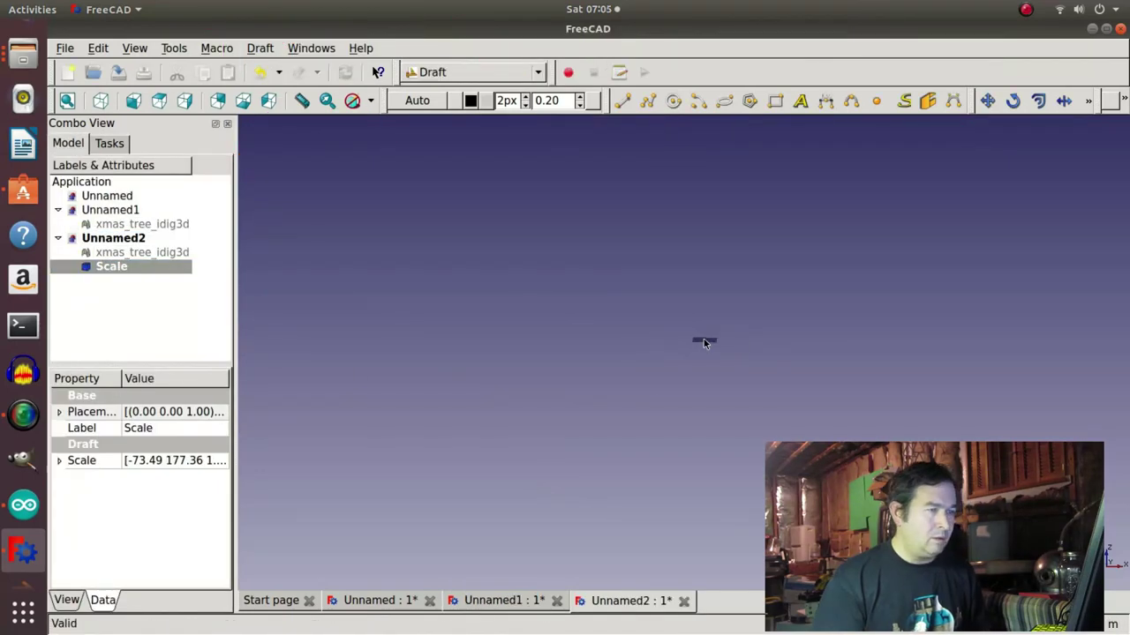
pyautogui.scroll(10, 704, 339)
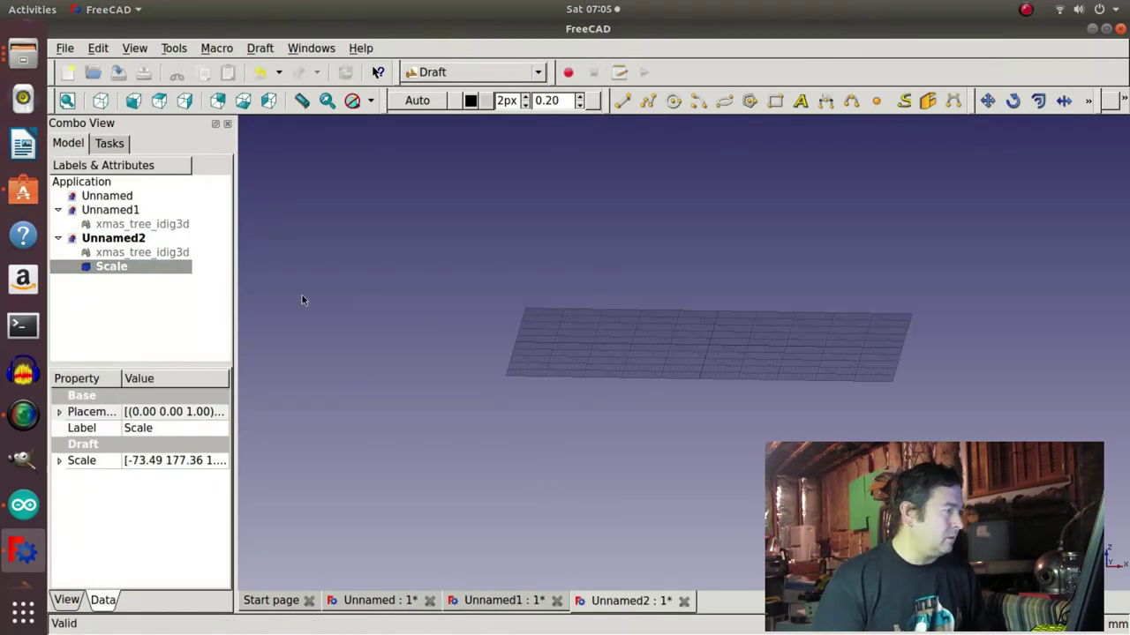
pyautogui.click(100, 269)
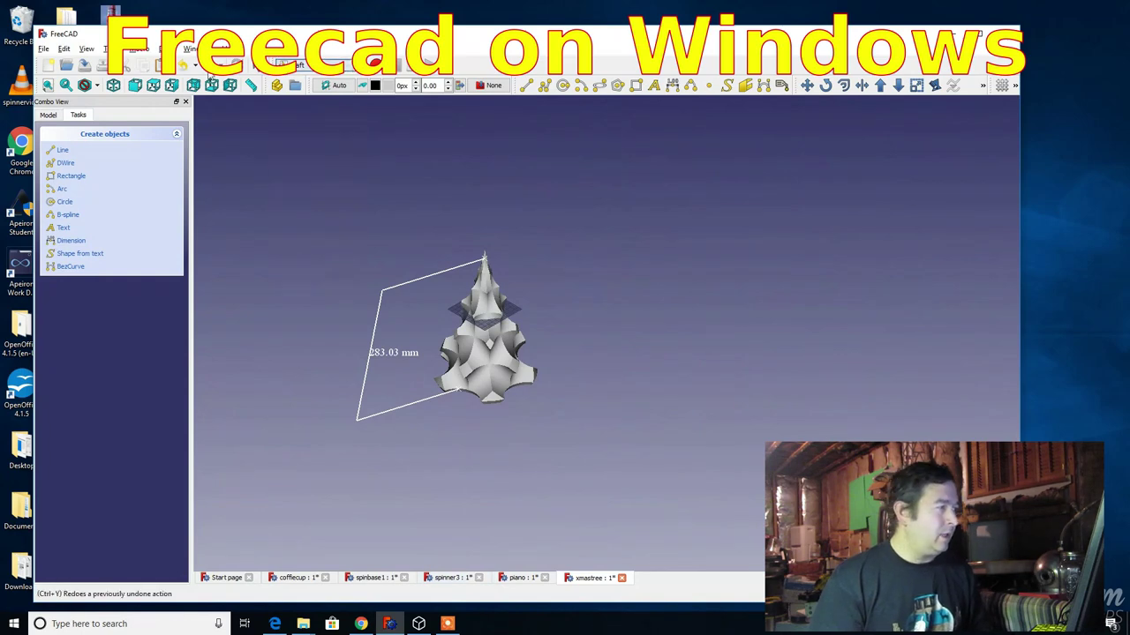
pyautogui.click(166, 48)
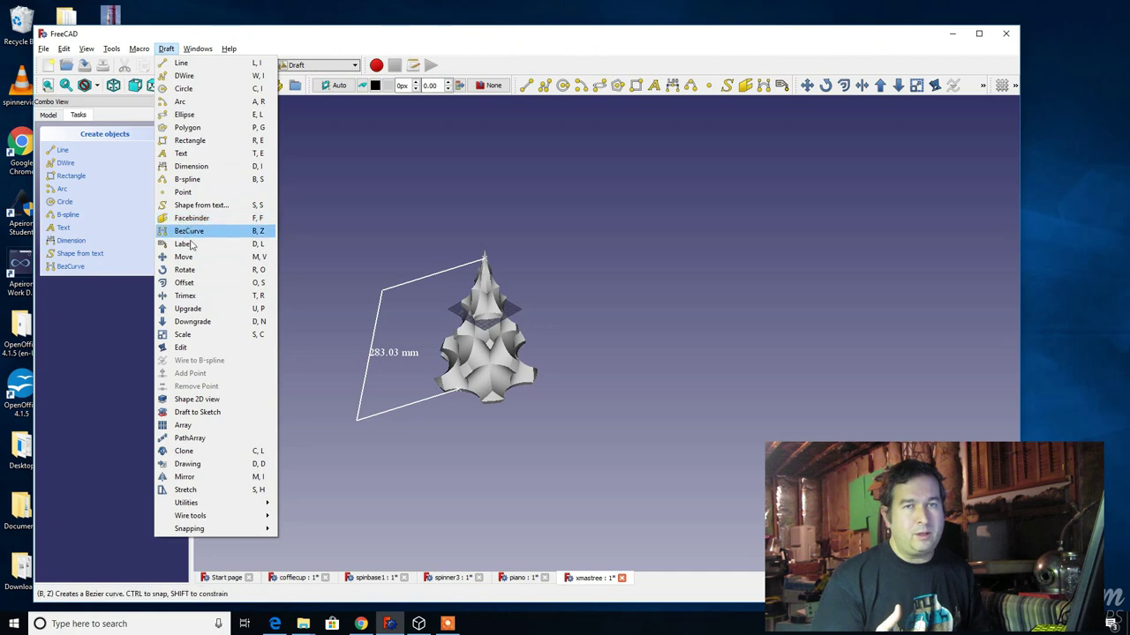
pyautogui.click(196, 335)
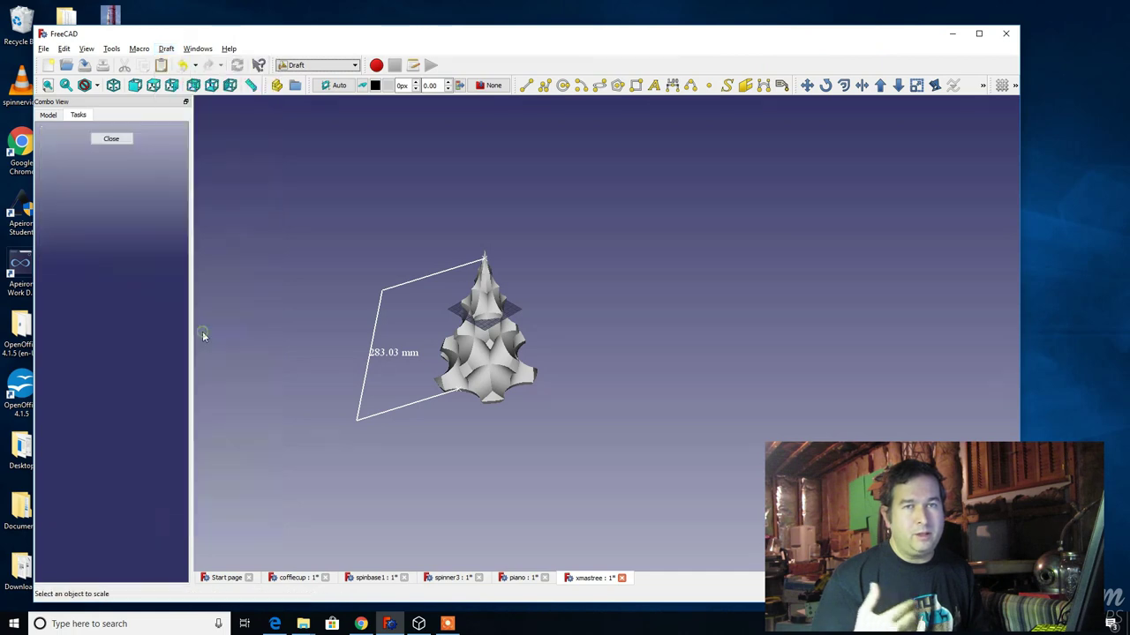
pyautogui.click(111, 139)
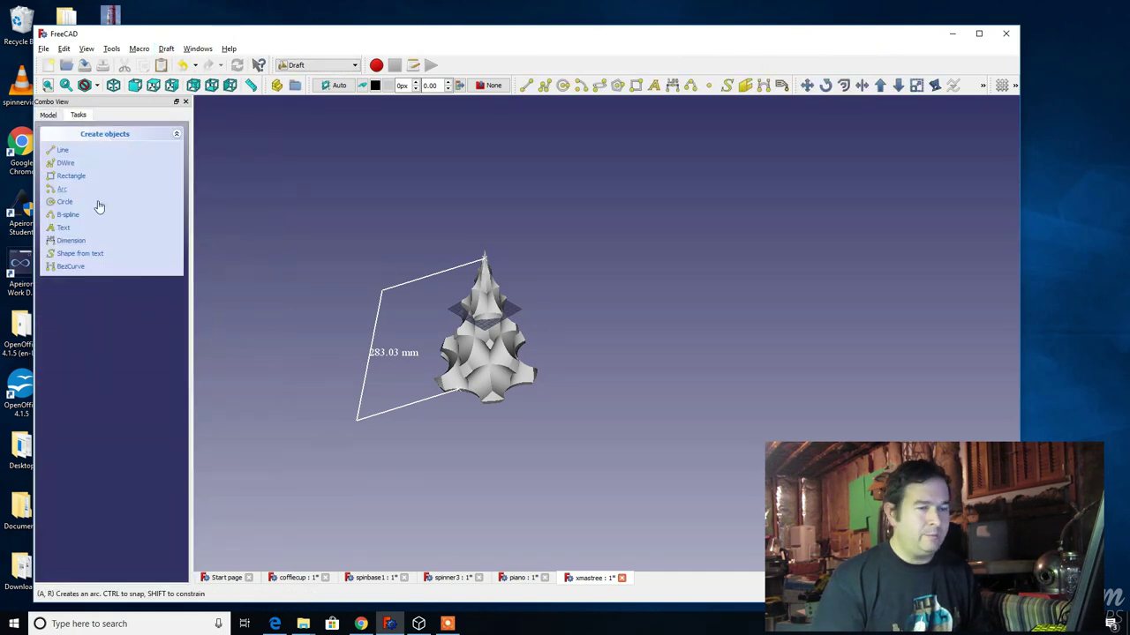
# Start the Draft Scale command on the tree mesh with the prefilled base point, and set X factor 2 and Y factor 3.
pyautogui.press('s')
pyautogui.press('c')
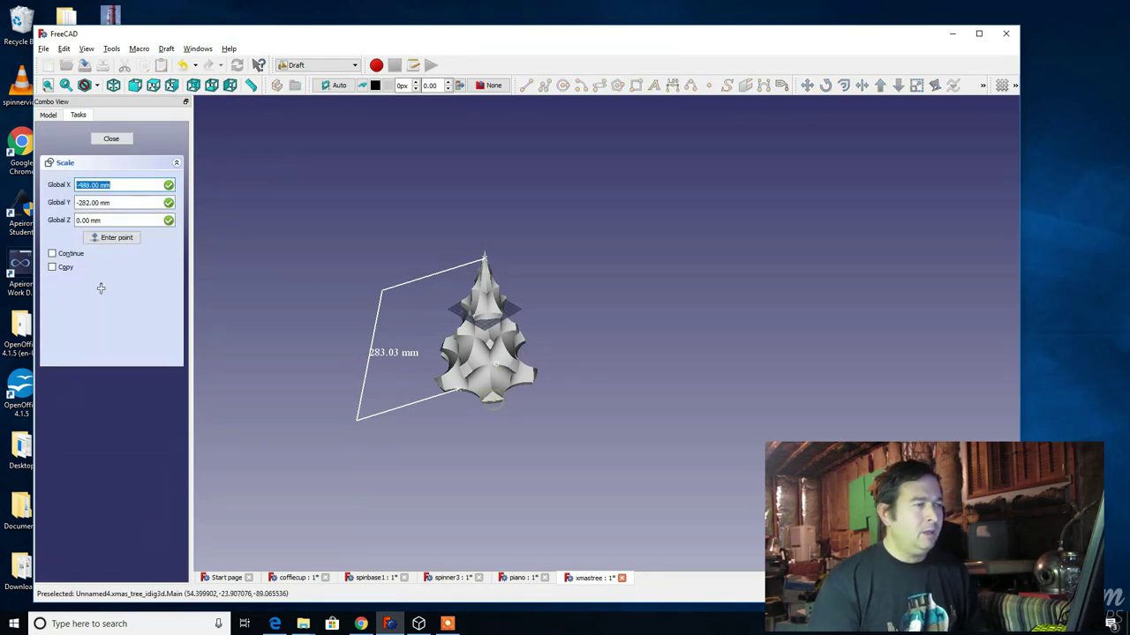
pyautogui.press('Return')
pyautogui.click(169, 181)
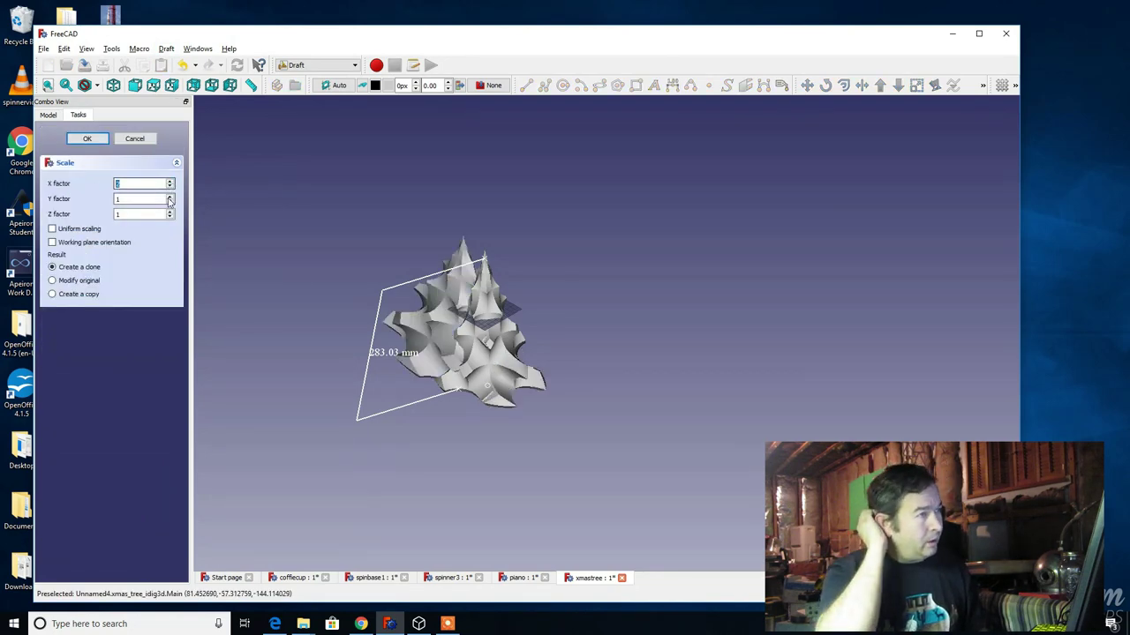
pyautogui.click(169, 201)
pyautogui.click(169, 201)
# Re-enter the X factor as 2 and turn on uniform scaling for the tree clone.
pyautogui.doubleClick(124, 183)
pyautogui.write('0')
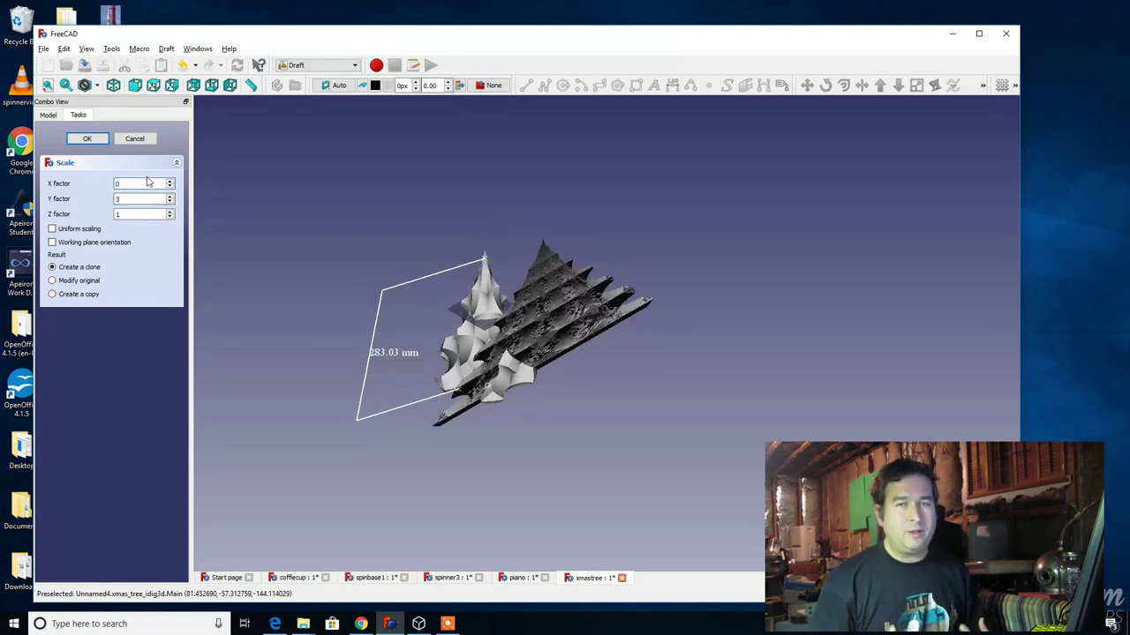
pyautogui.write('.2')
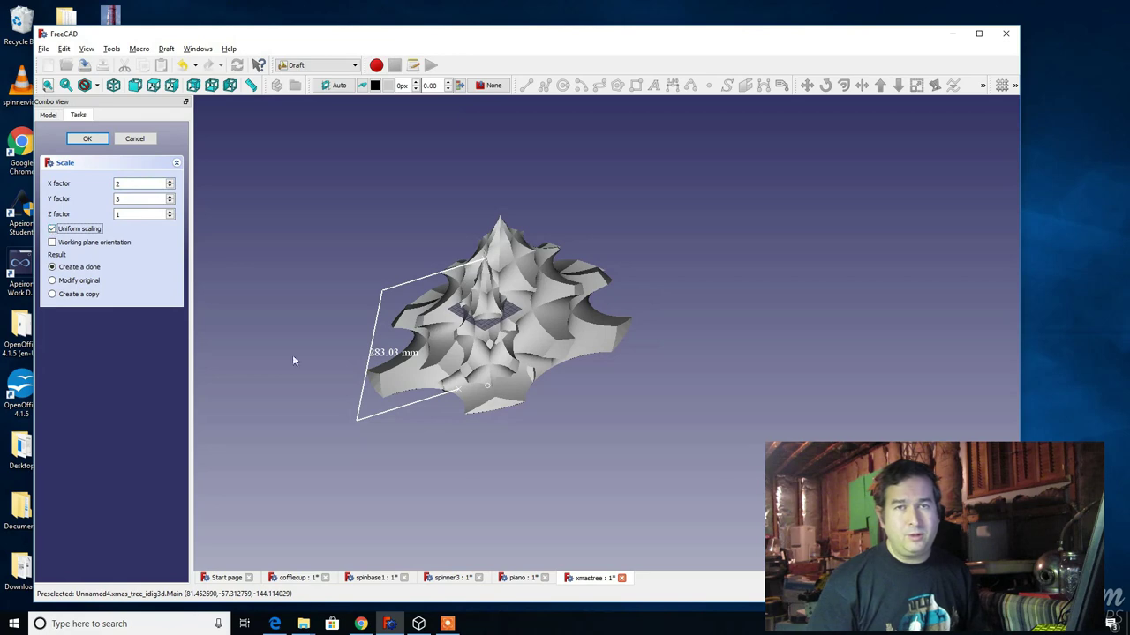
pyautogui.moveTo(471, 424); pyautogui.dragTo(494, 467, button='middle')
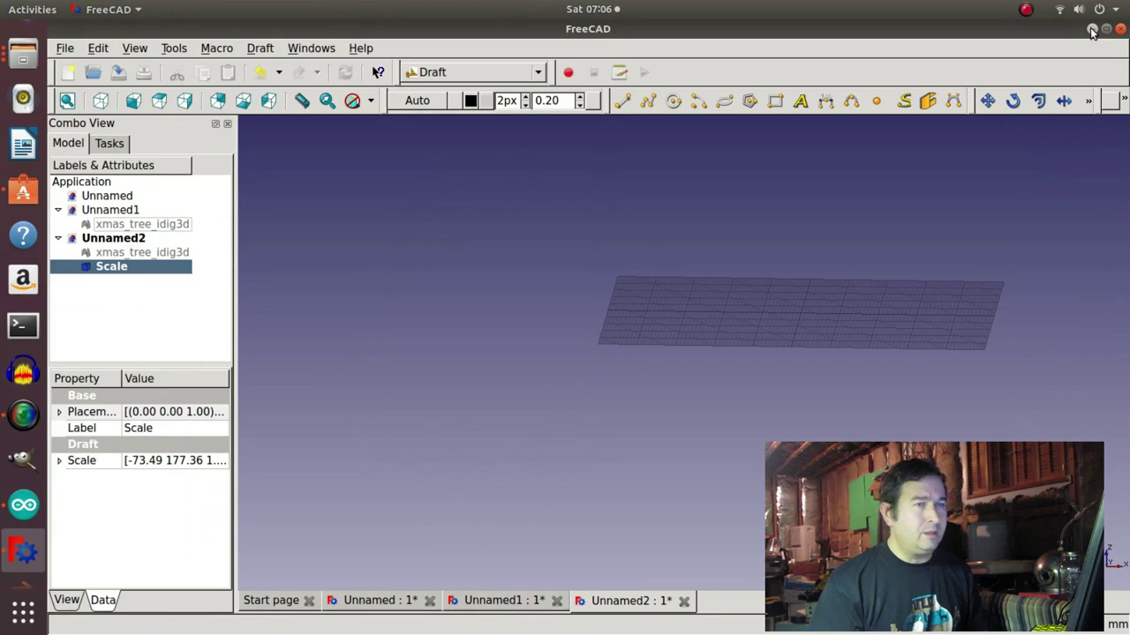
# Switch to Blender and start importing an STL file into the default scene.
pyautogui.click(1091, 30)
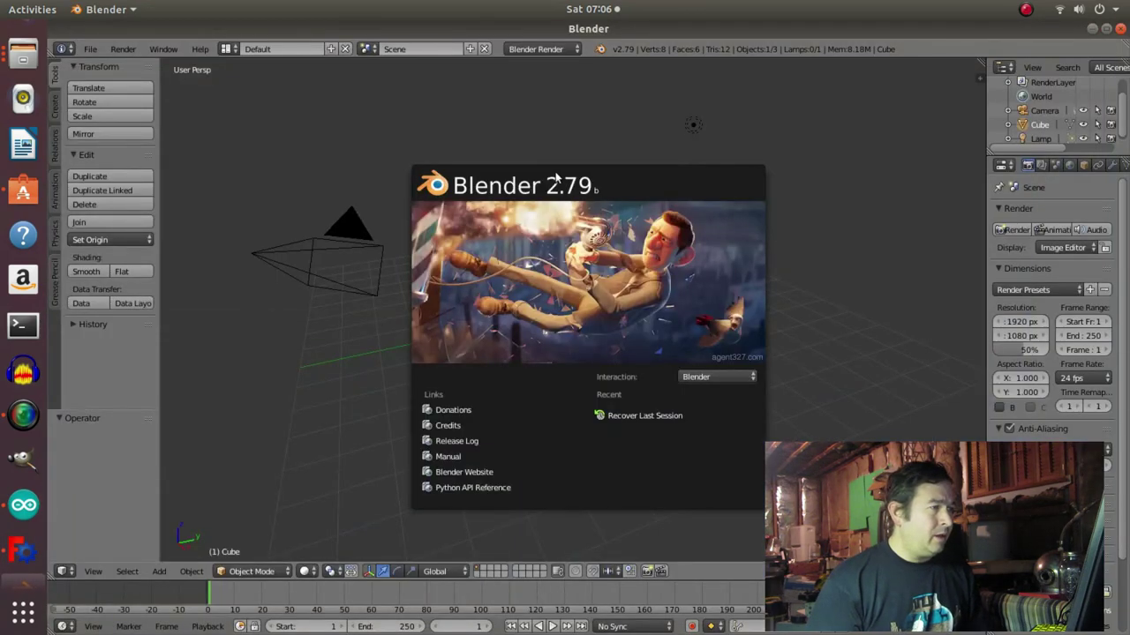
pyautogui.click(88, 46)
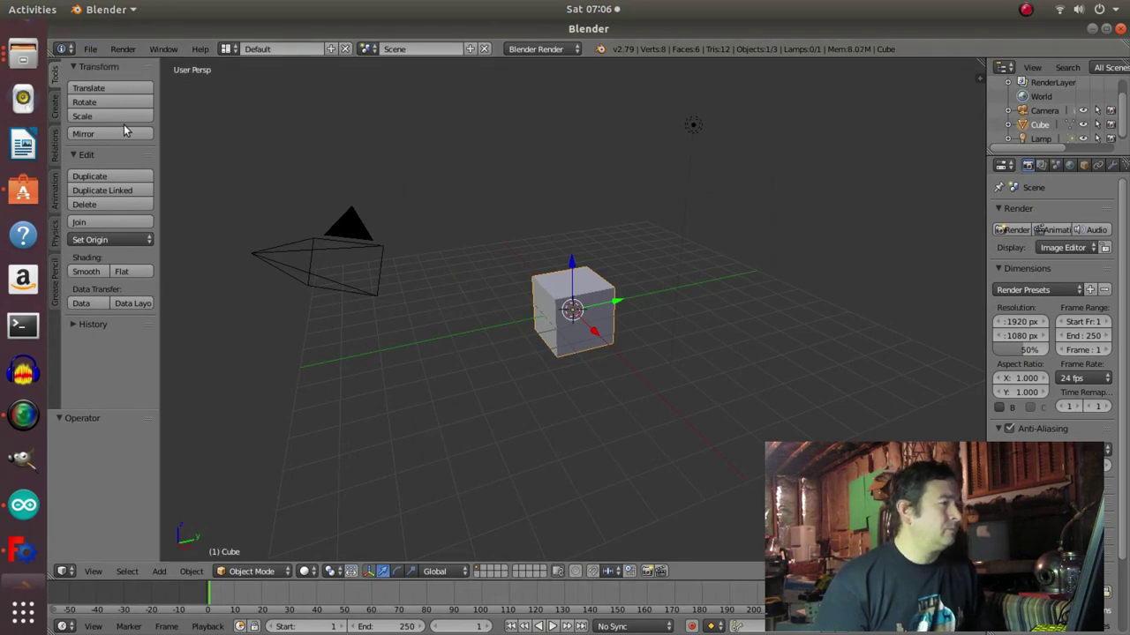
pyautogui.click(90, 49)
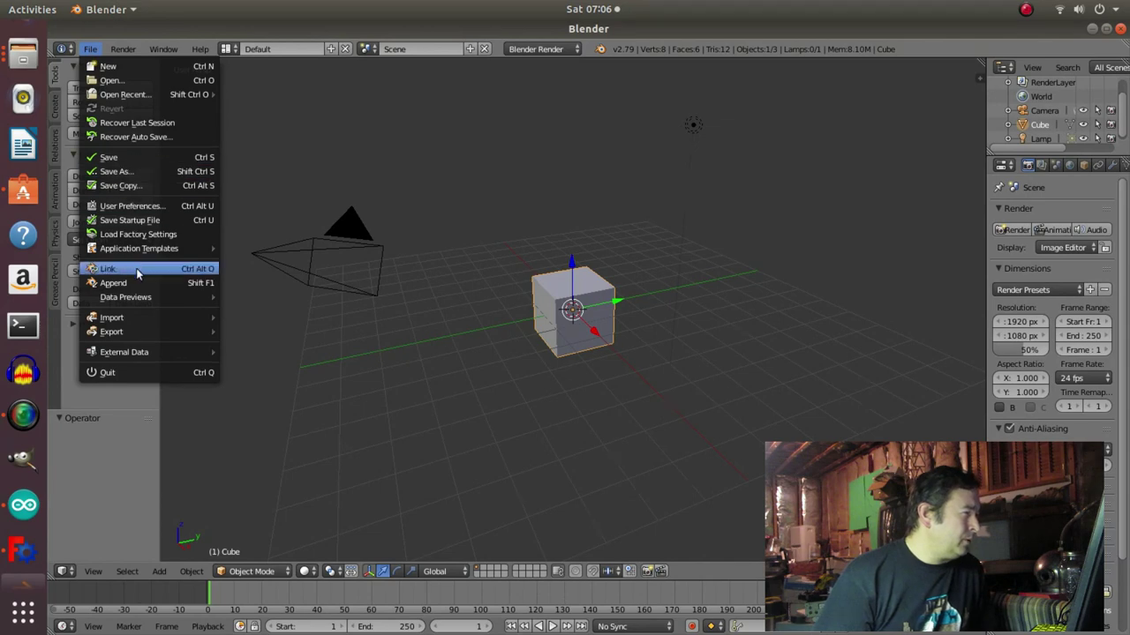
pyautogui.moveTo(138, 323)
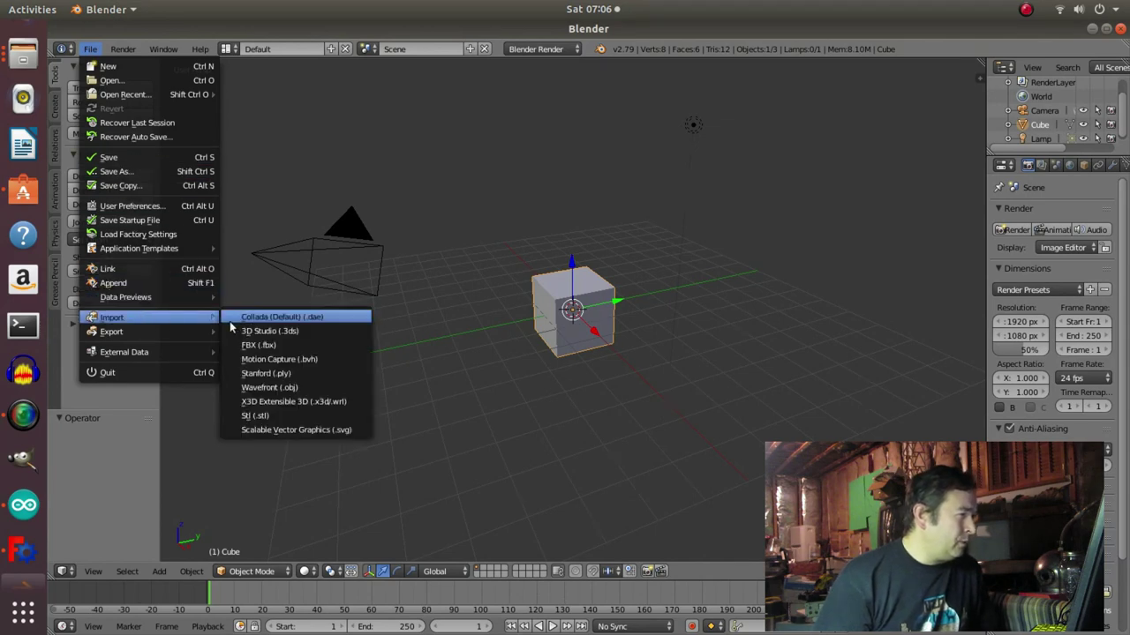
pyautogui.click(269, 415)
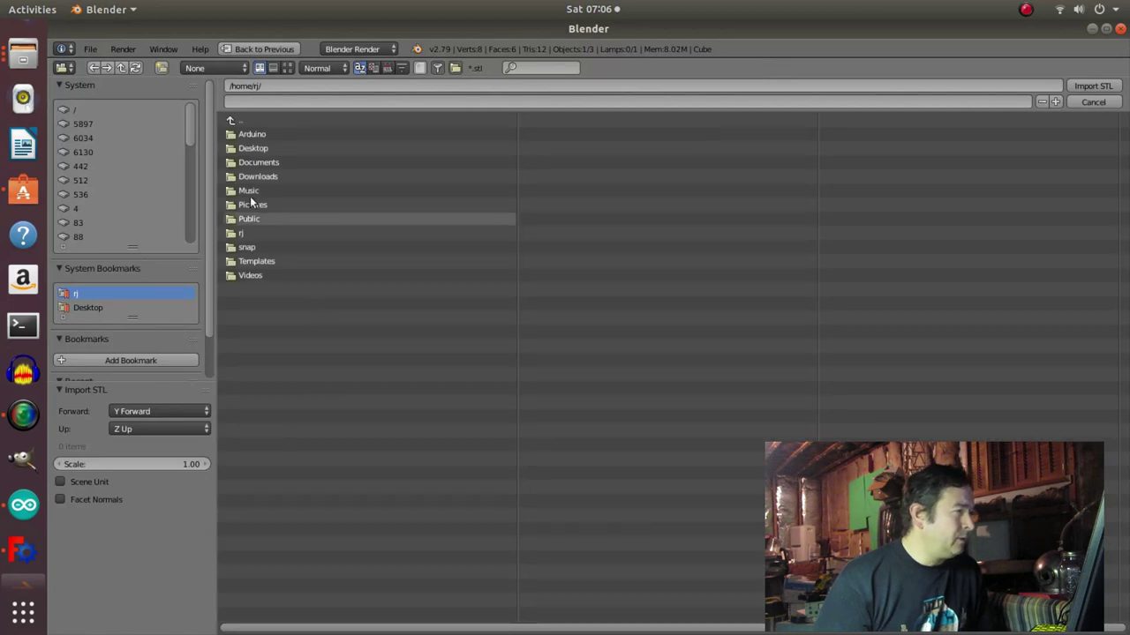
# Import xmas_tree_idig3d.stl from the files folder of Downloads/Christmas_Tree_now_with_lamp_base.
pyautogui.click(233, 176)
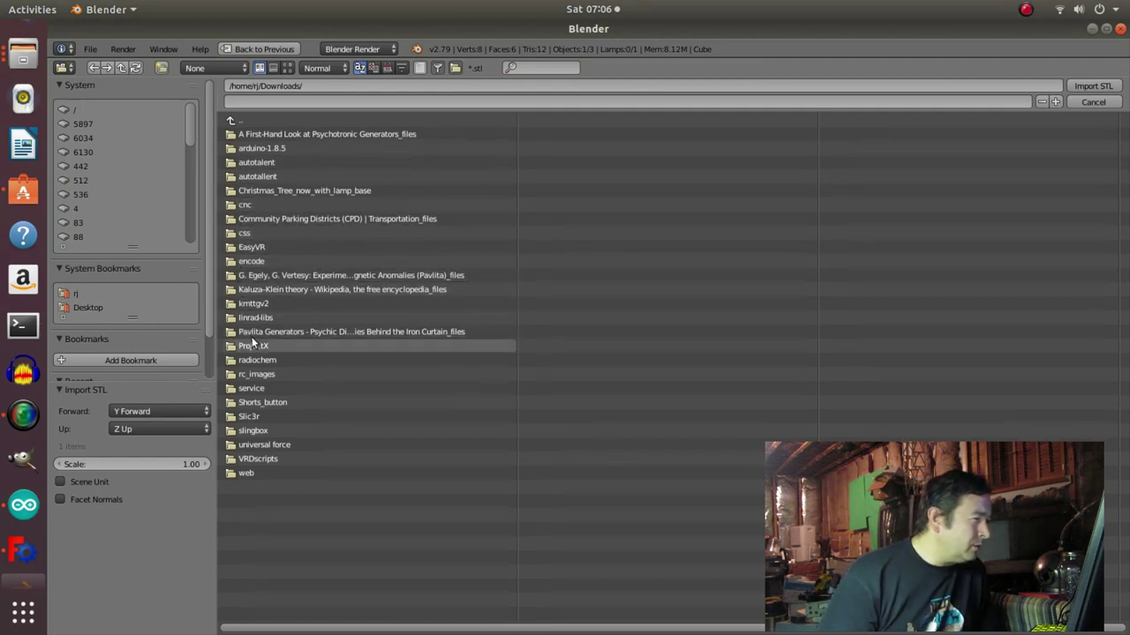
pyautogui.click(233, 193)
pyautogui.click(231, 134)
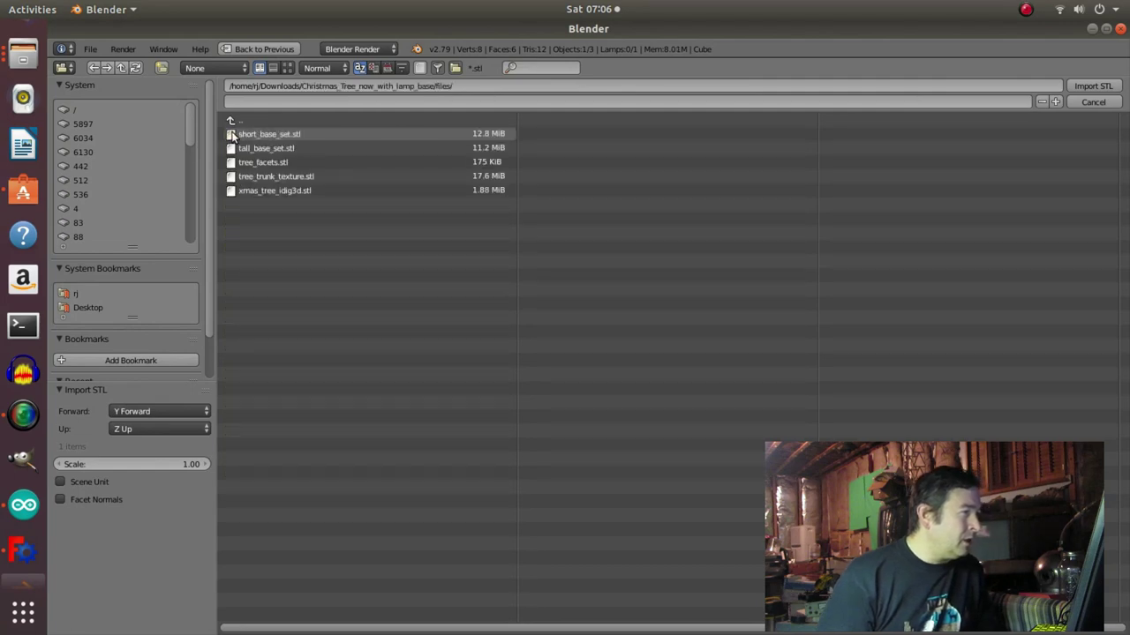
pyautogui.click(233, 191)
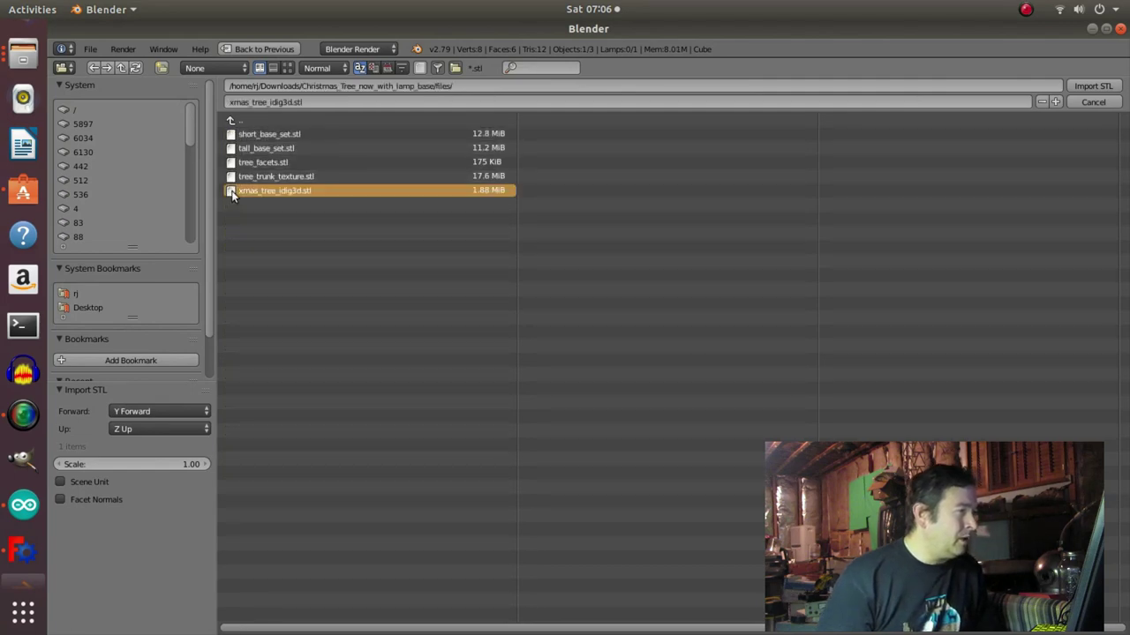
pyautogui.doubleClick(244, 191)
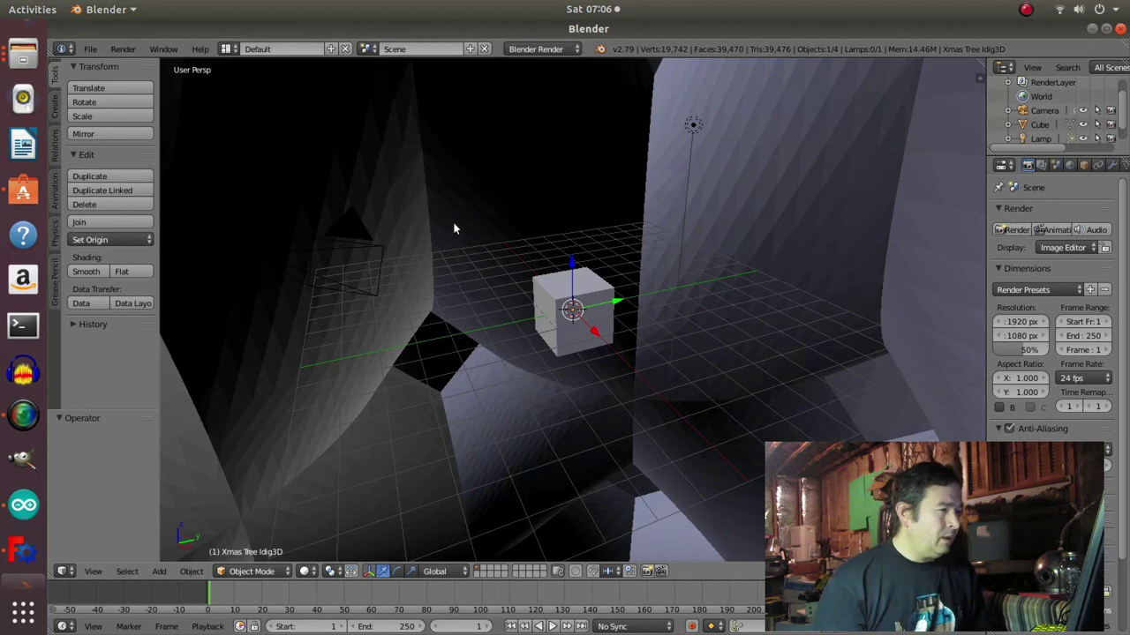
# Scale the imported tree down uniformly to a factor of about 0.507.
pyautogui.scroll(-8, 453, 222)
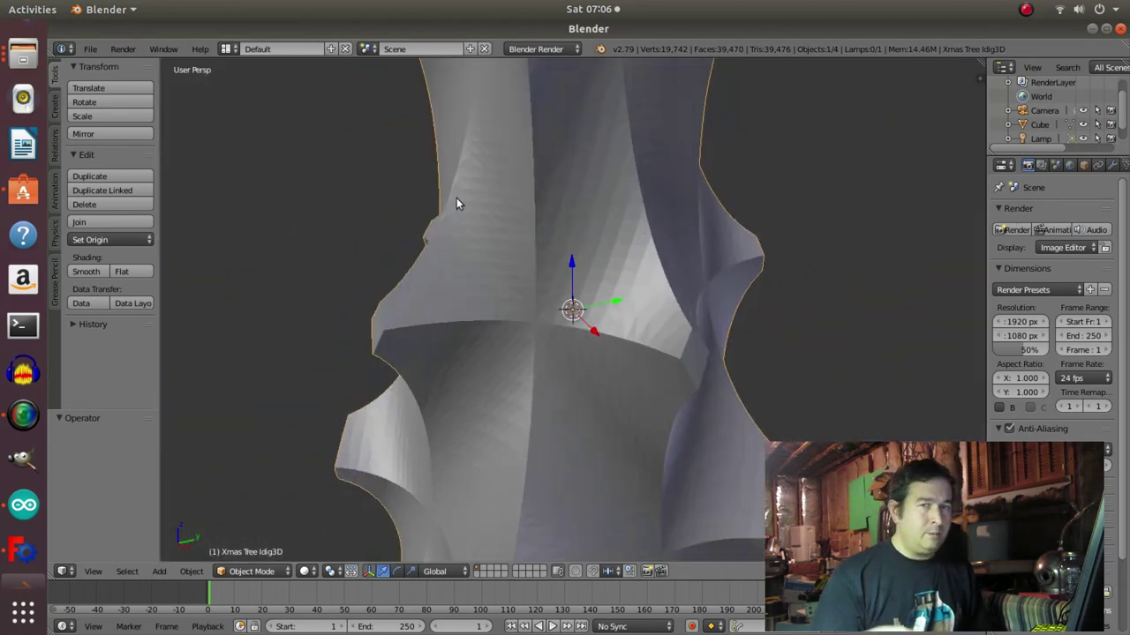
pyautogui.scroll(-3, 457, 203)
pyautogui.scroll(-3, 457, 203)
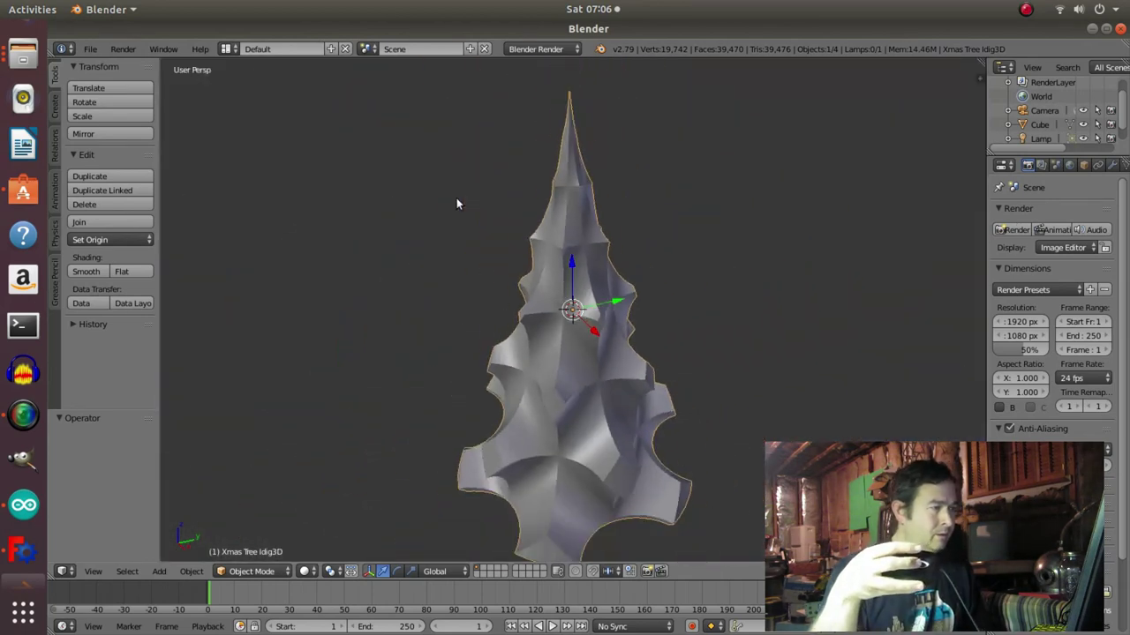
pyautogui.scroll(-2, 499, 202)
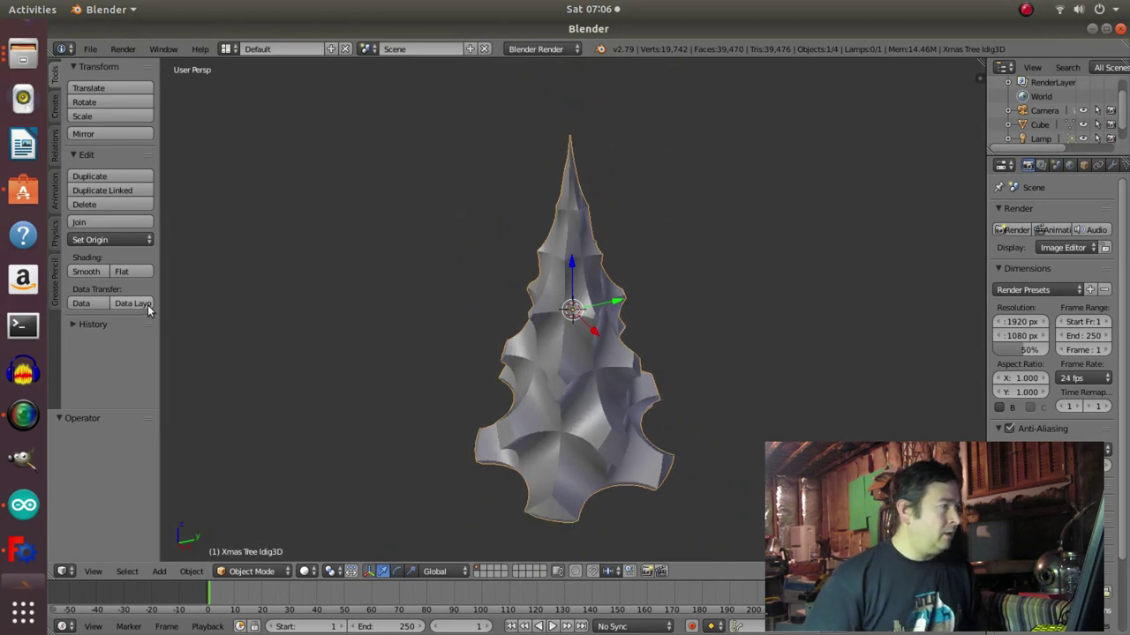
pyautogui.click(117, 115)
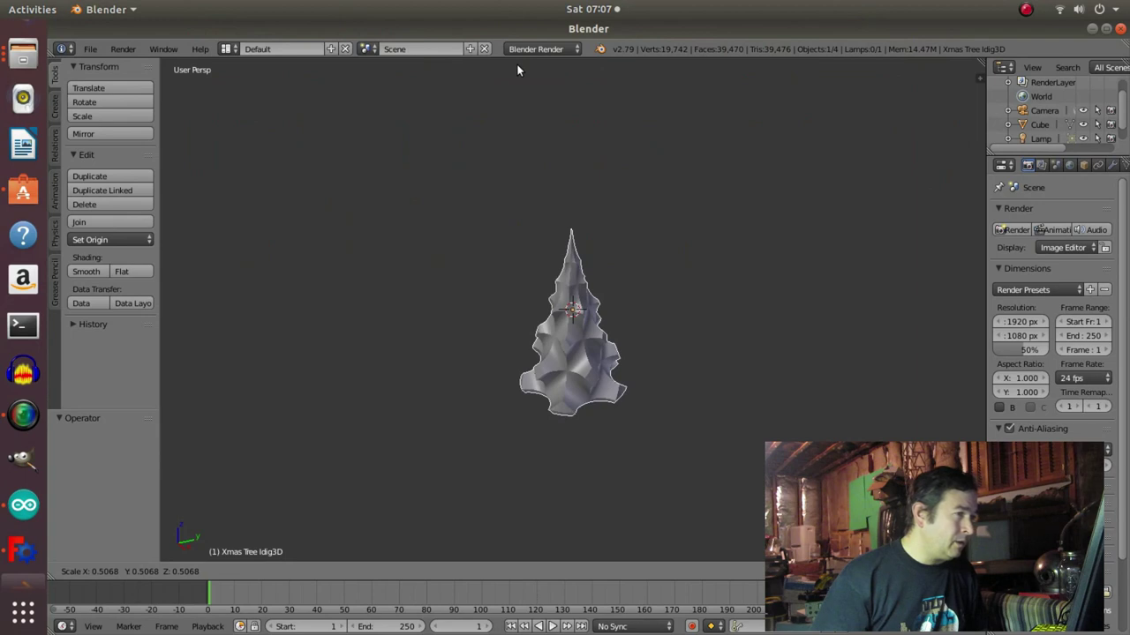
pyautogui.click(518, 70)
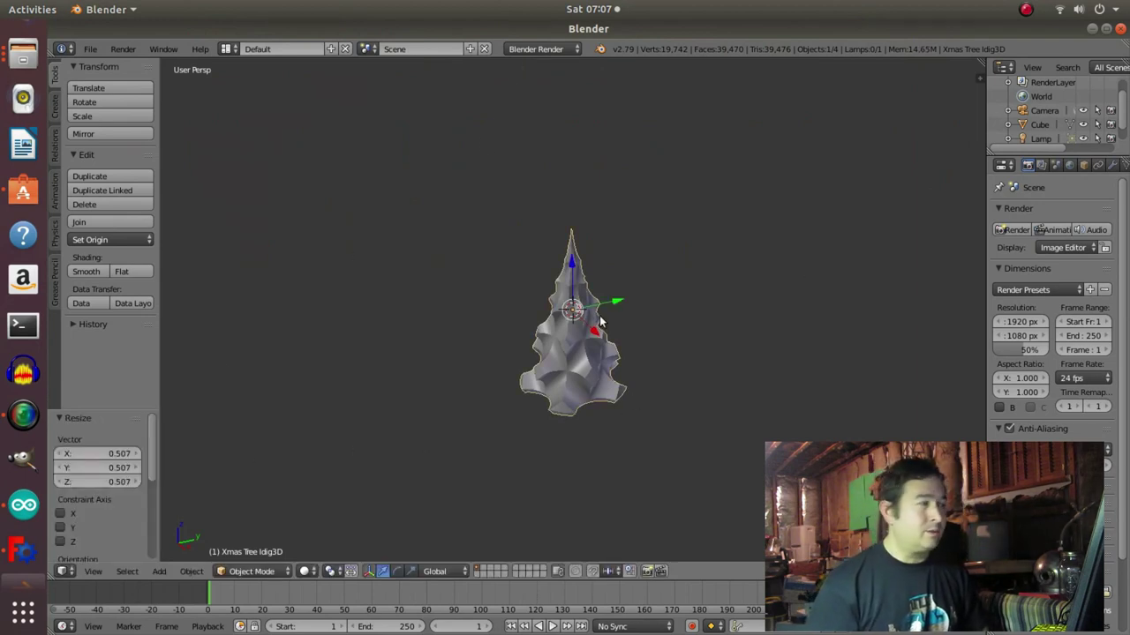
# Start an STL export of the scaled tree and go to the files folder of Downloads/Christmas_Tree_now_with_lamp_base.
pyautogui.click(92, 51)
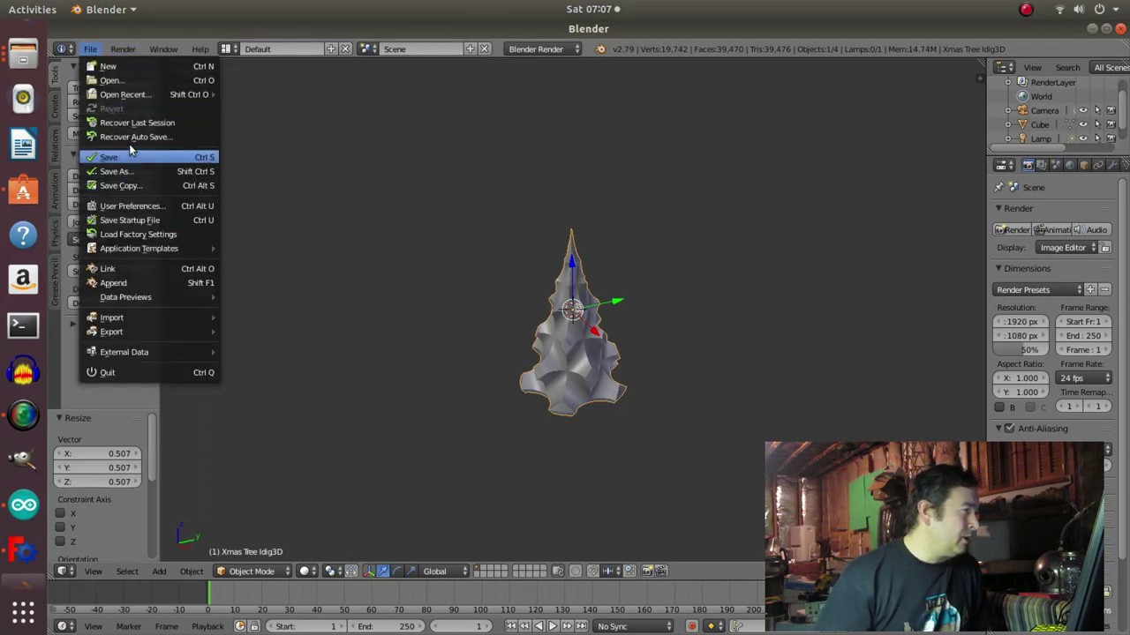
pyautogui.moveTo(128, 330)
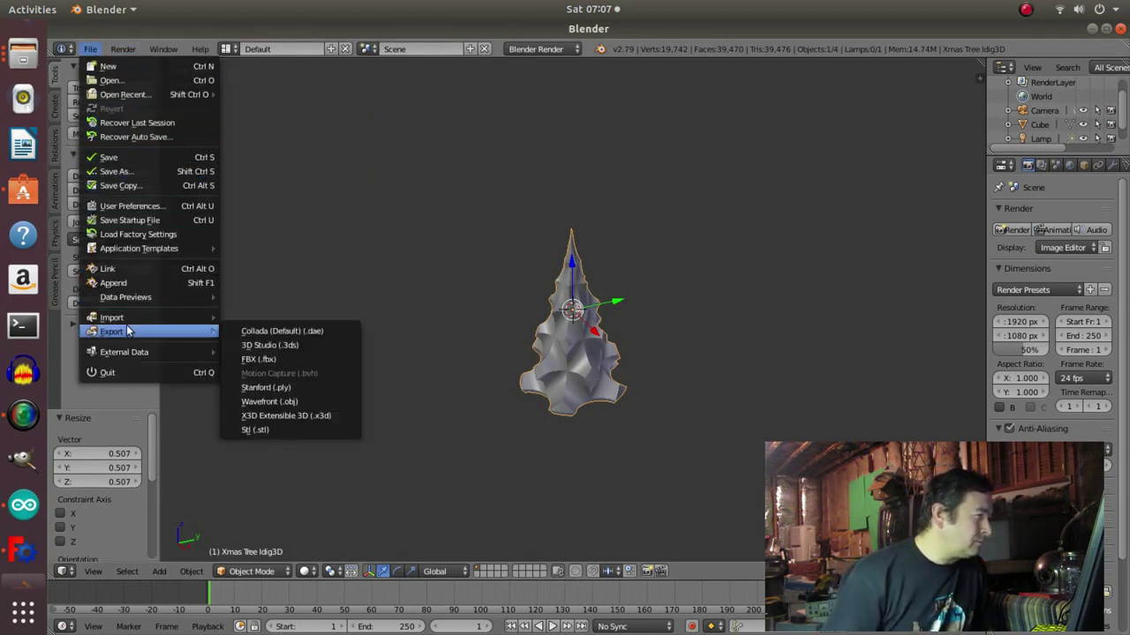
pyautogui.click(256, 430)
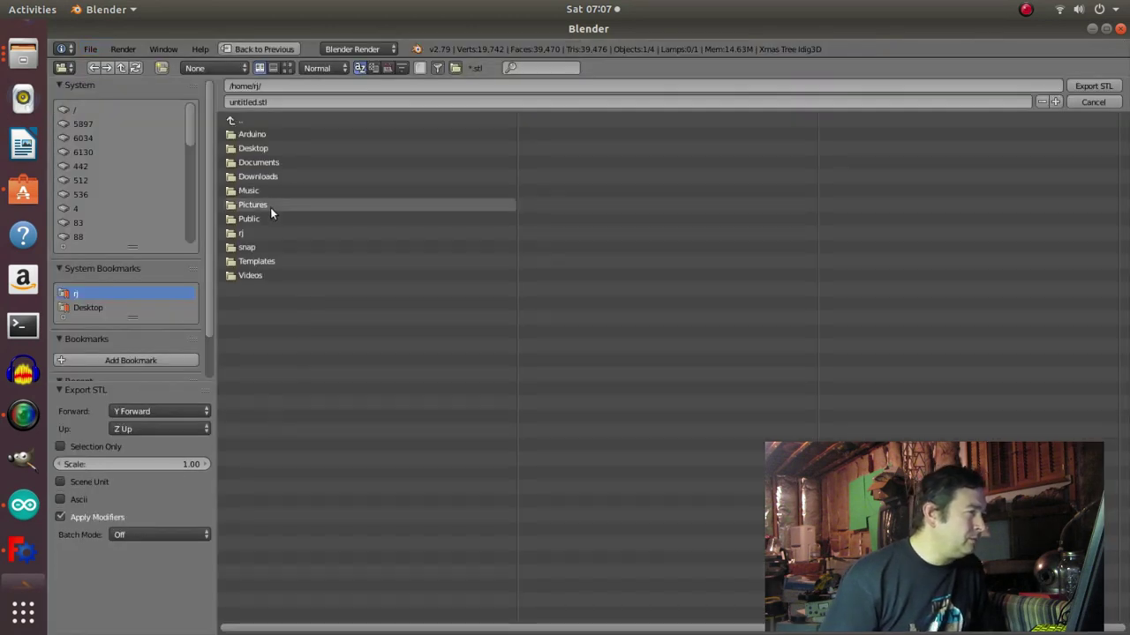
pyautogui.click(242, 175)
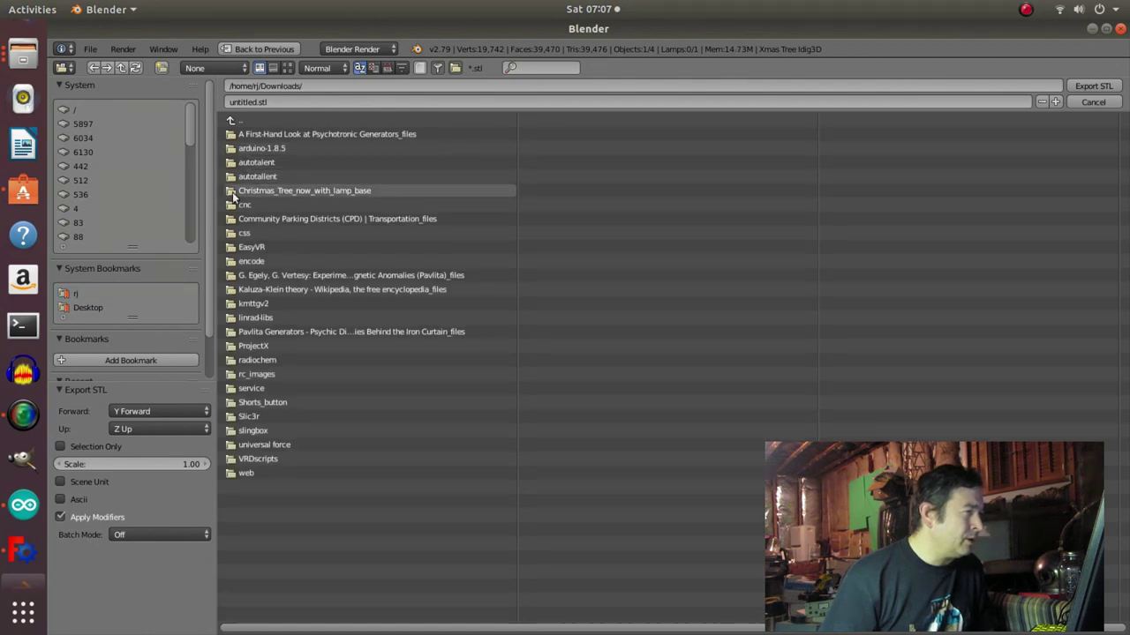
pyautogui.click(232, 192)
pyautogui.click(237, 134)
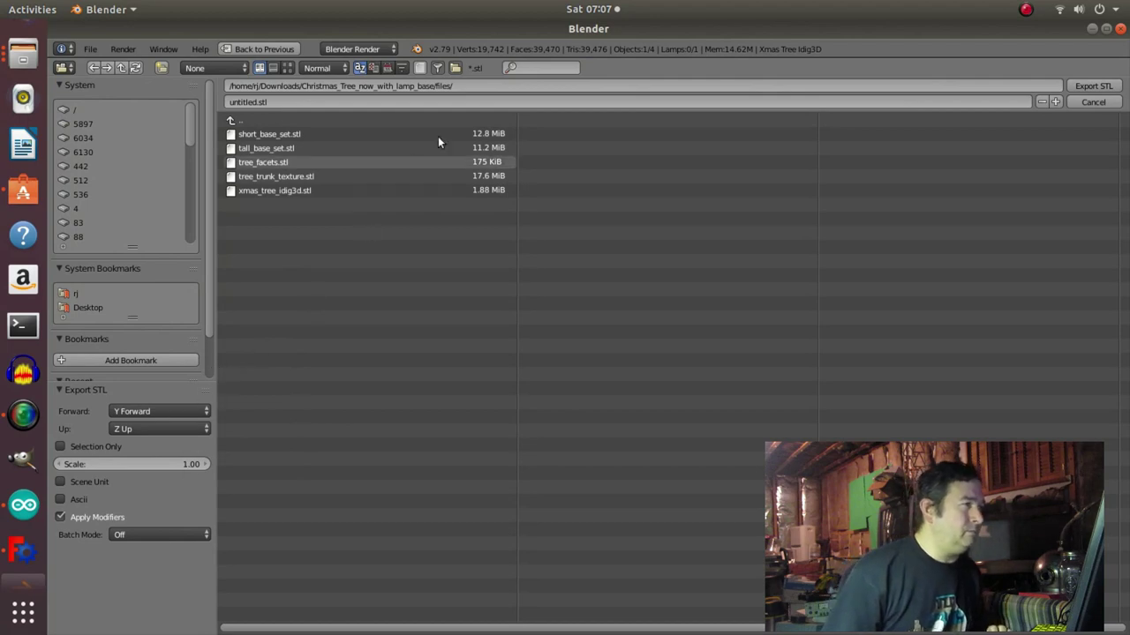
# Append xmastree2 to the export path to create that subfolder as the destination.
pyautogui.click(468, 85)
pyautogui.press('End')
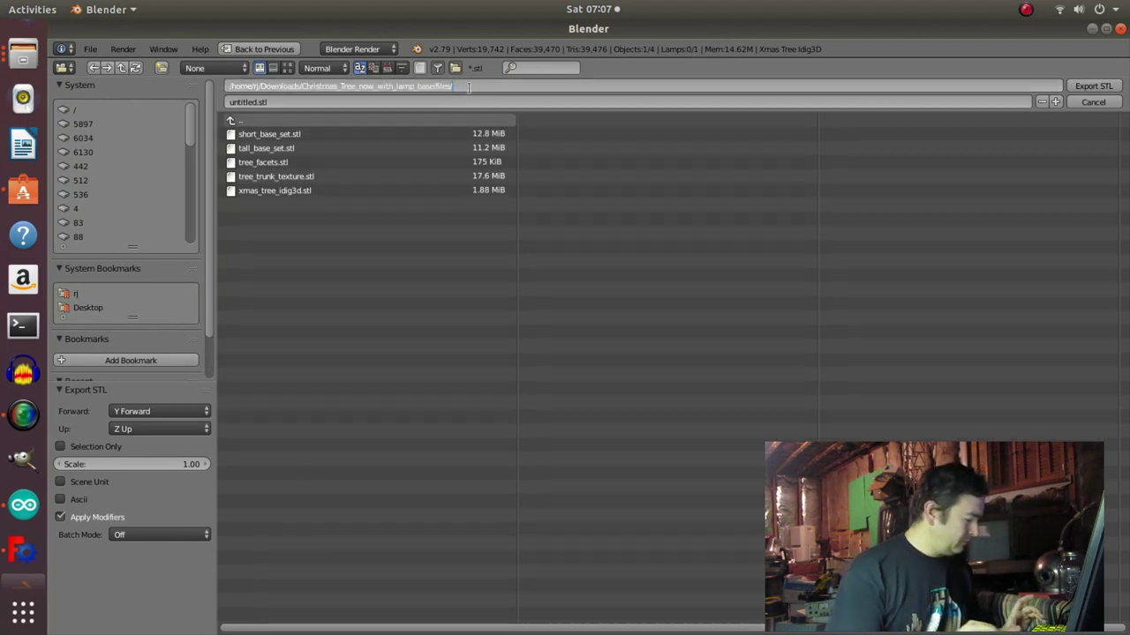
pyautogui.write('xmastree')
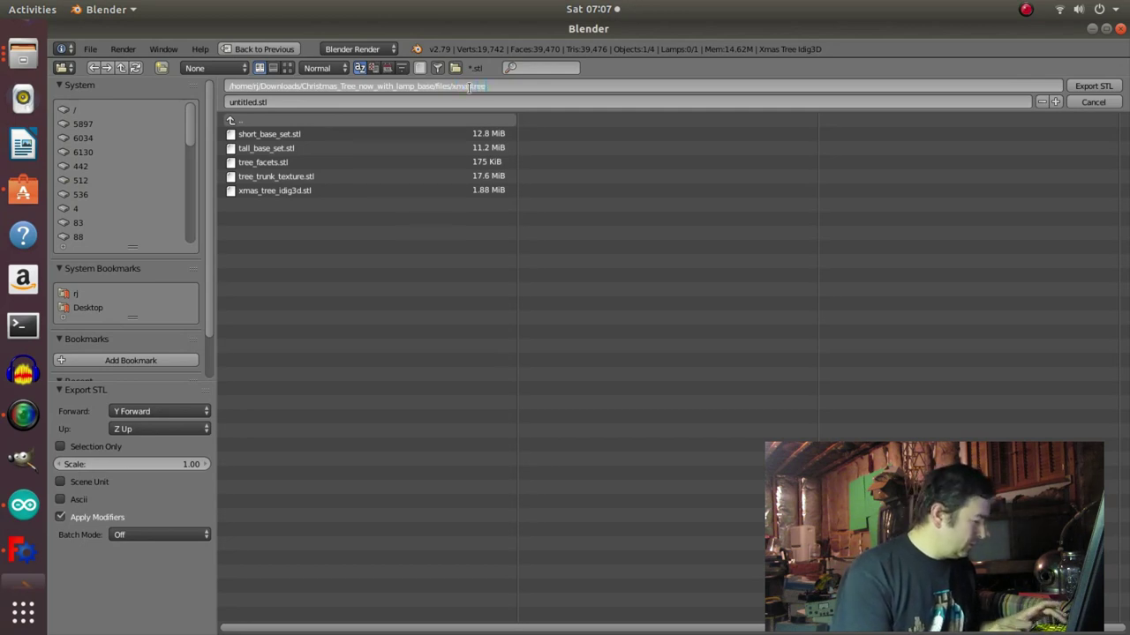
pyautogui.press('Tab')
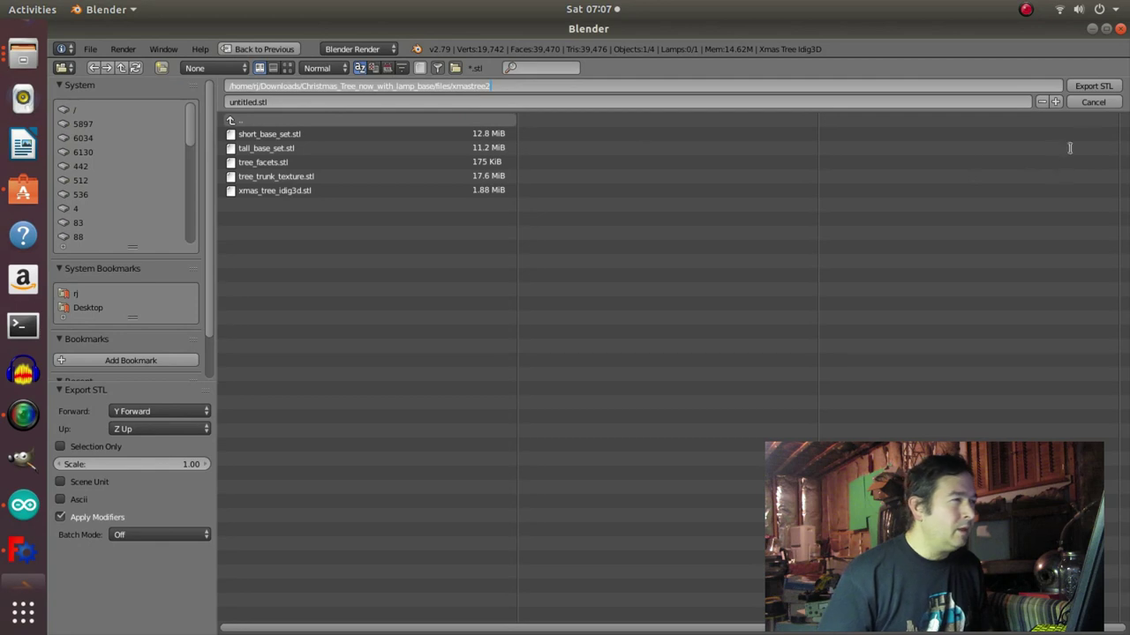
pyautogui.press('Return')
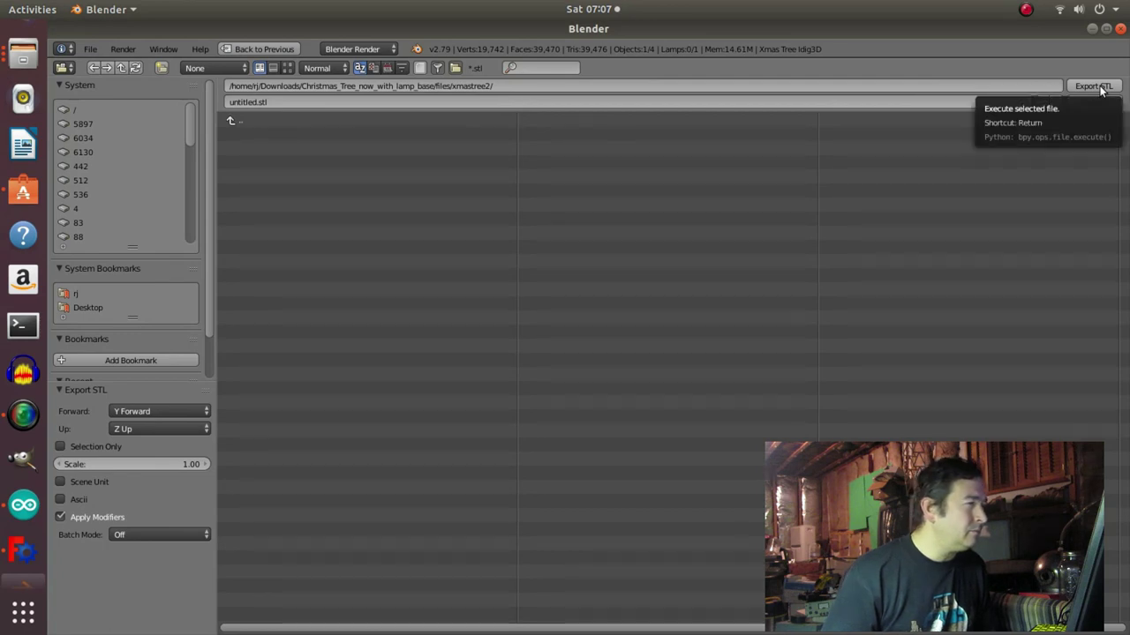
# Name the export file xmasstree2.stl and export the scaled tree as an STL into the xmastree2 folder.
pyautogui.click(273, 101)
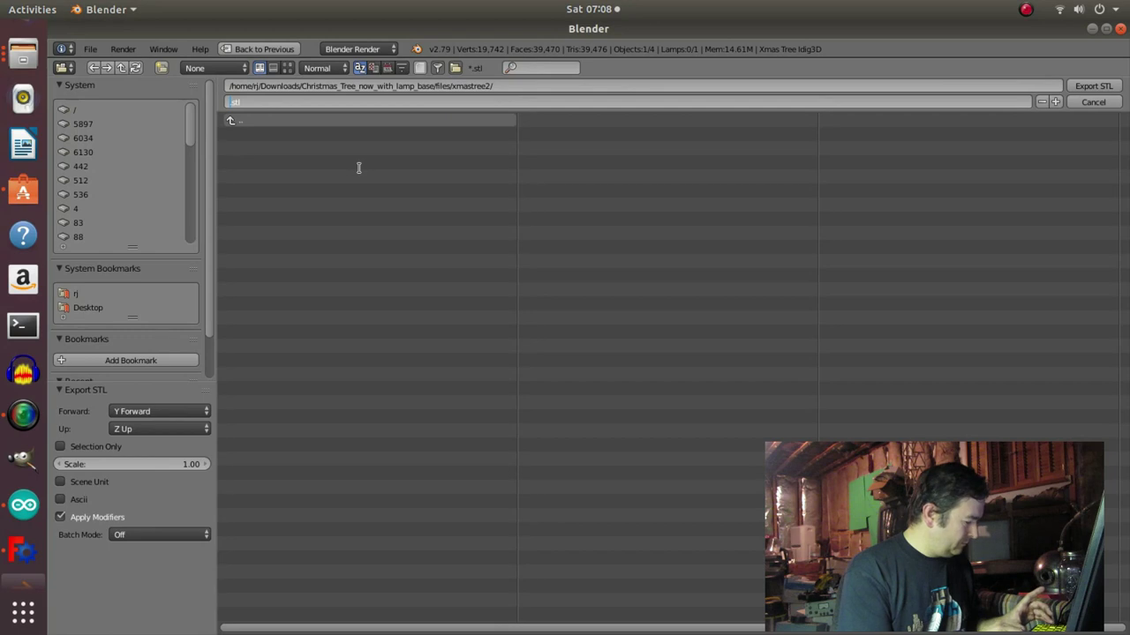
pyautogui.write('xmastree')
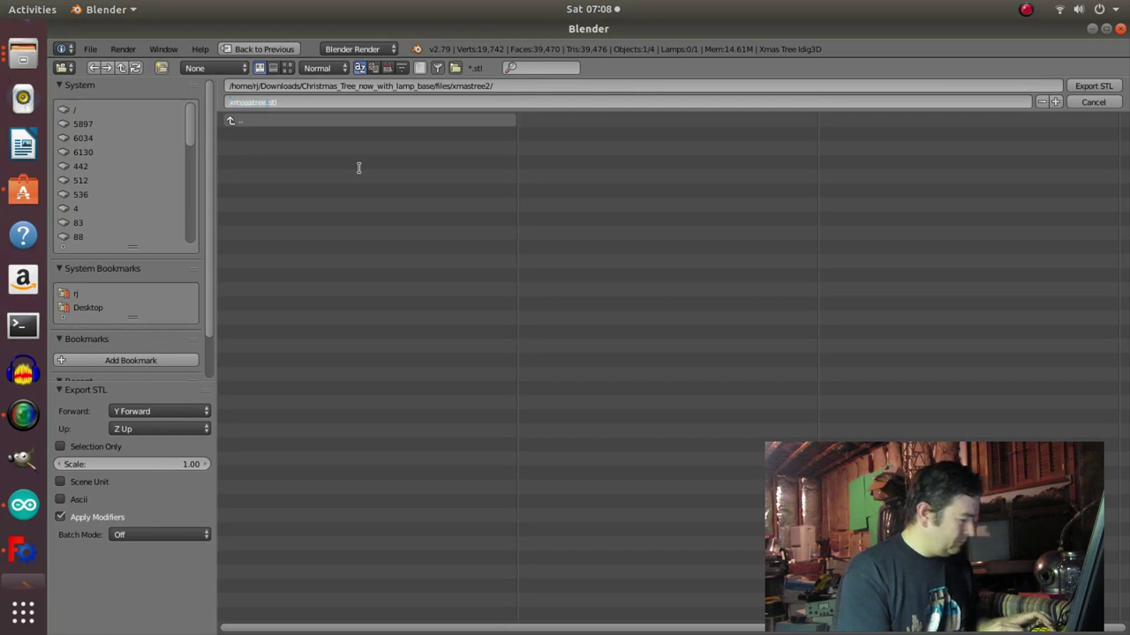
pyautogui.write('1')
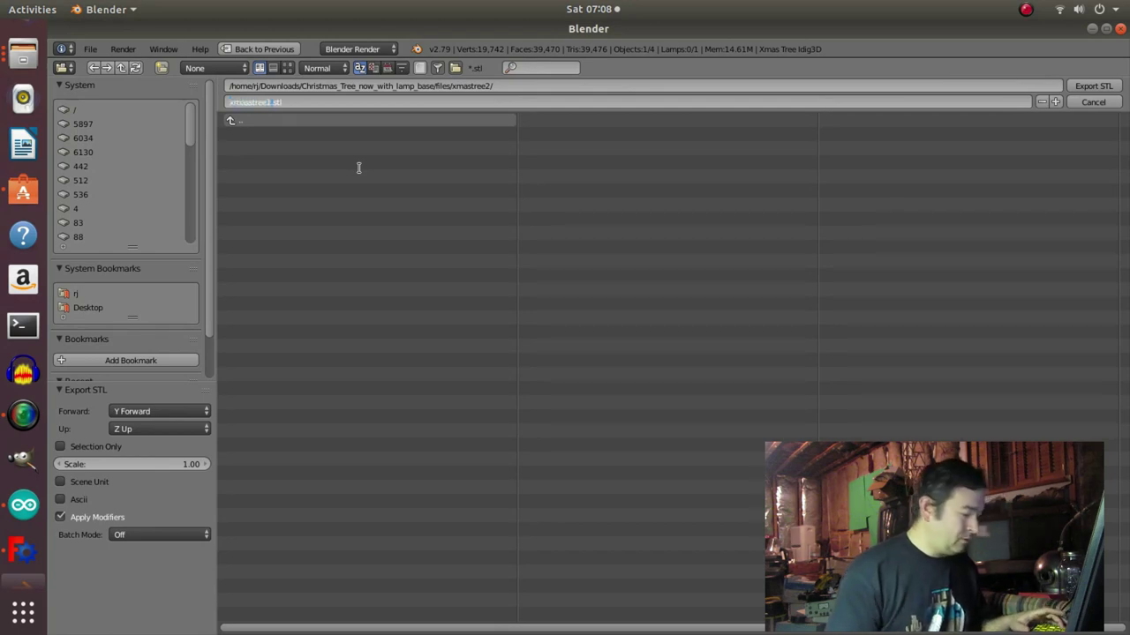
pyautogui.press('BackSpace')
pyautogui.write('2')
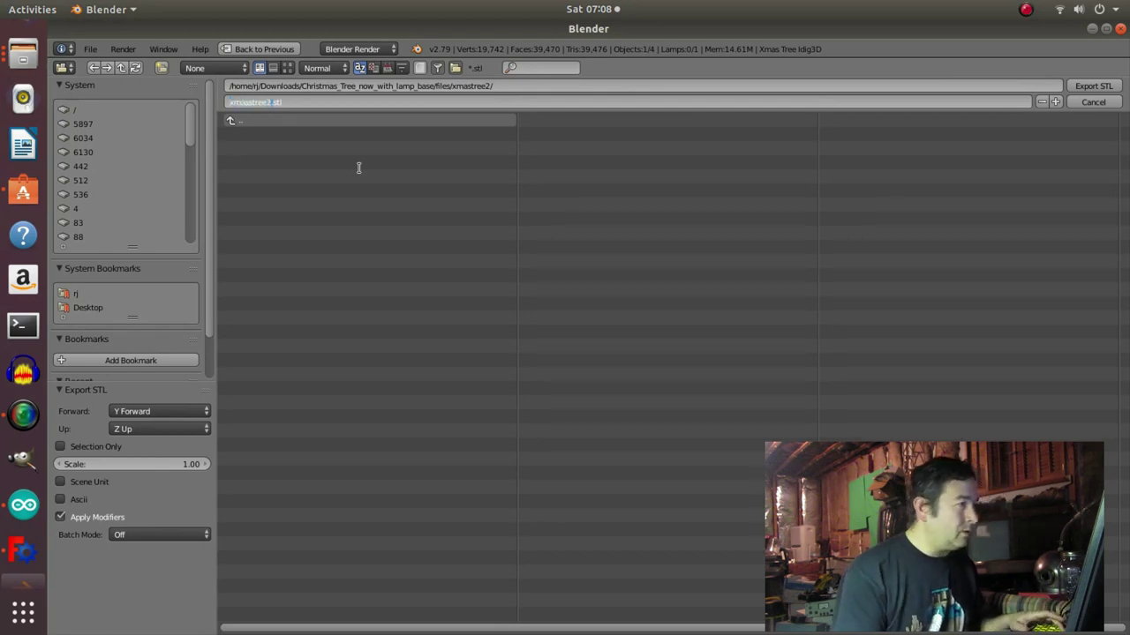
pyautogui.click(1093, 89)
pyautogui.click(1093, 89)
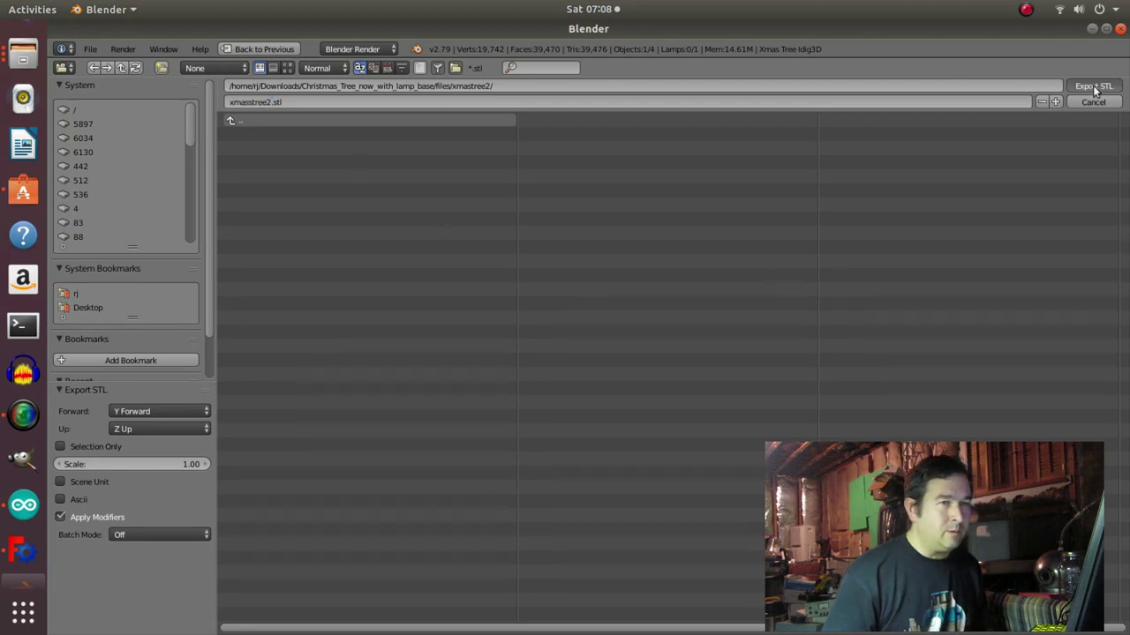
# Switch to the file manager and check the xmastree2 folder inside files for the exported STL, then return to files.
pyautogui.click(1092, 30)
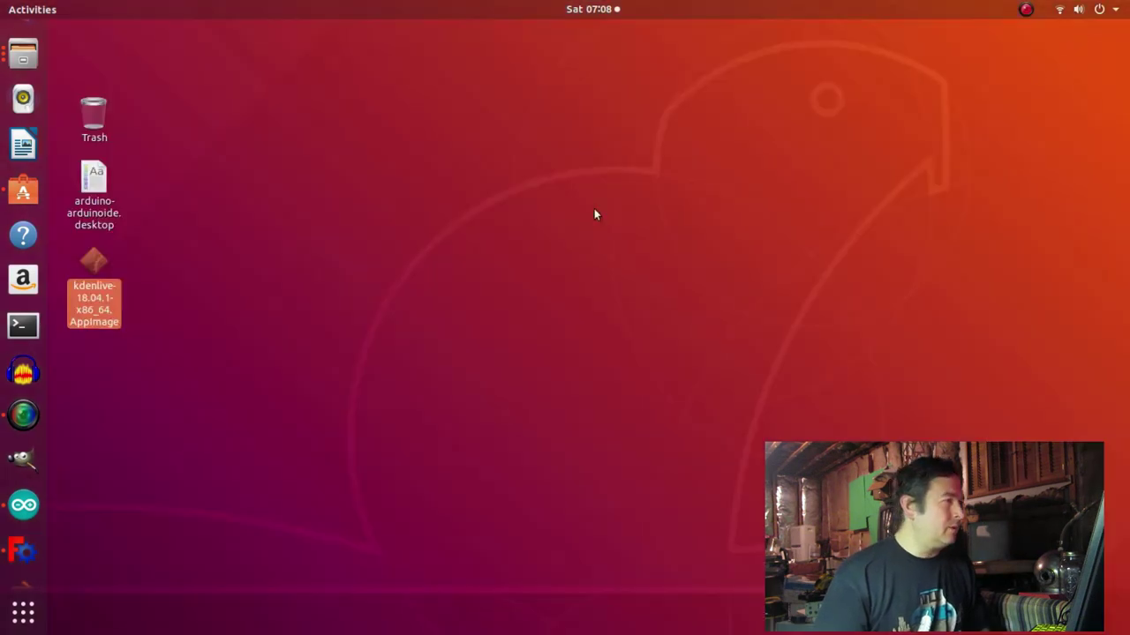
pyautogui.click(23, 68)
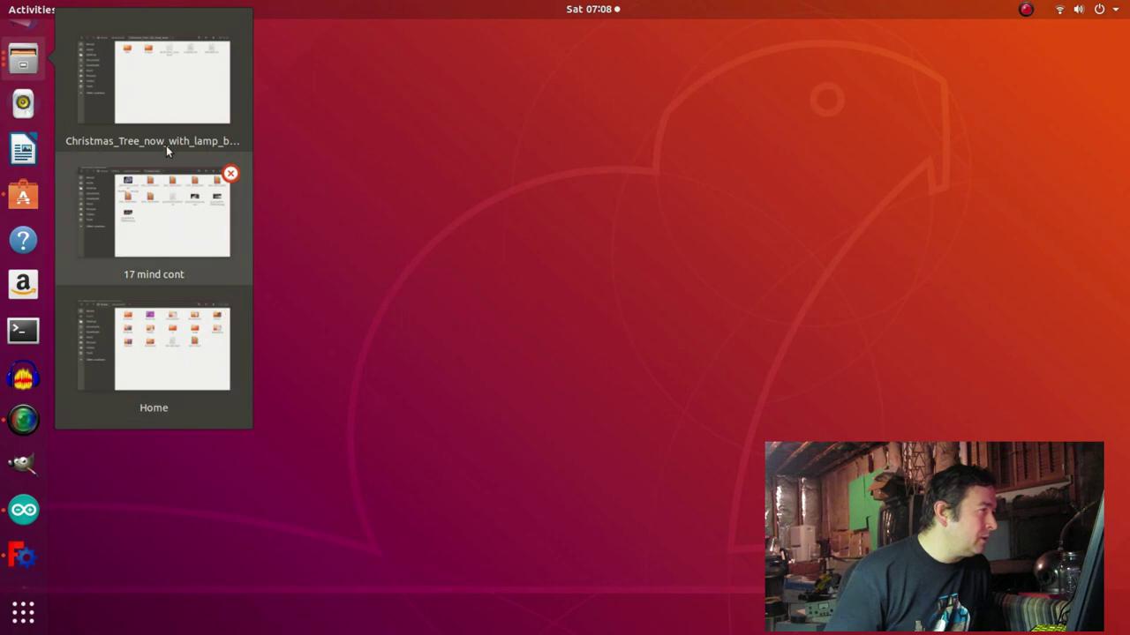
pyautogui.click(166, 110)
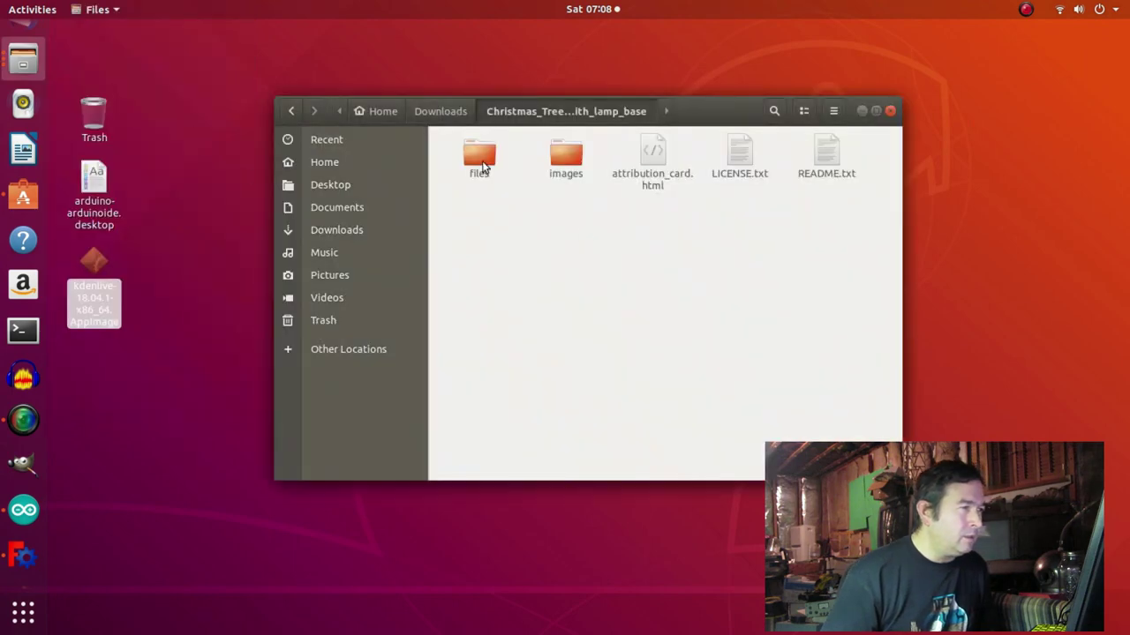
pyautogui.click(481, 163)
pyautogui.doubleClick(481, 163)
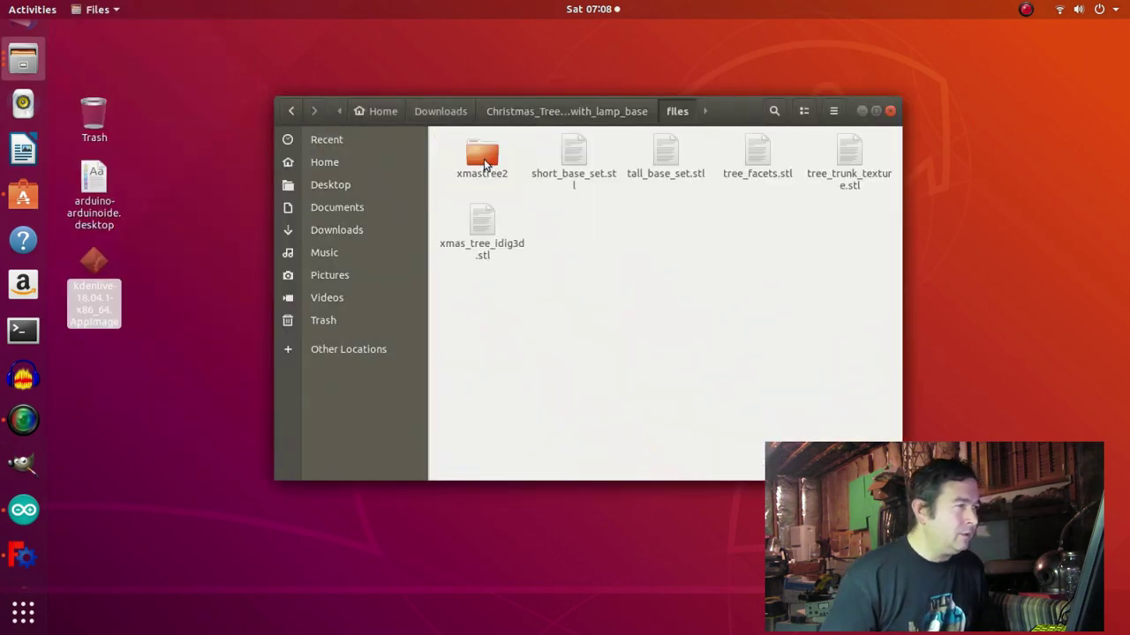
pyautogui.doubleClick(482, 159)
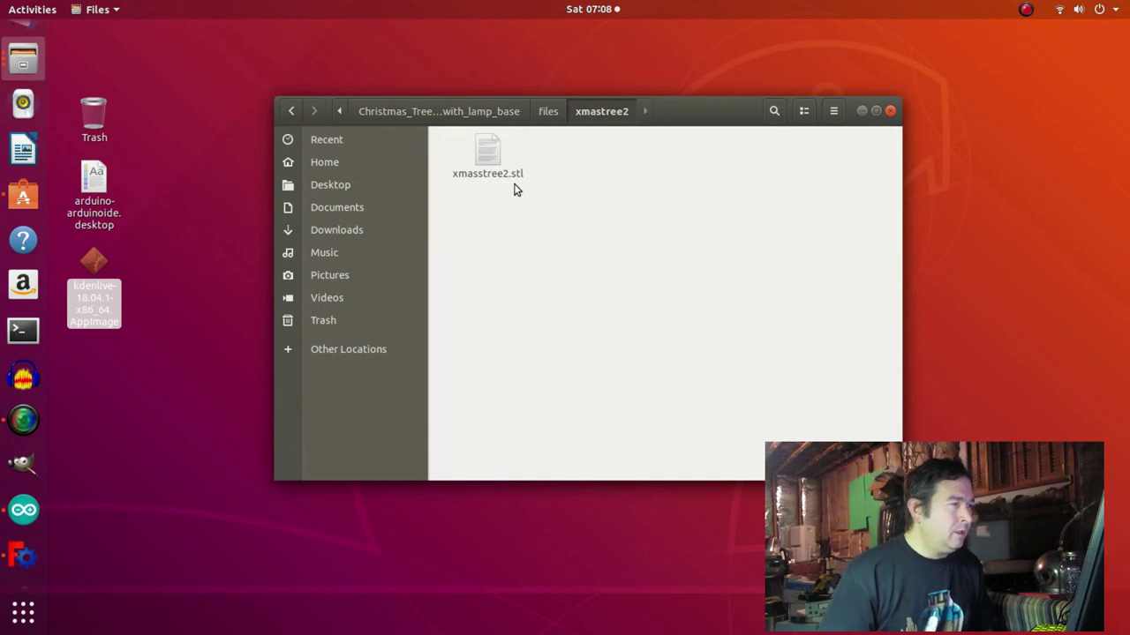
pyautogui.click(547, 113)
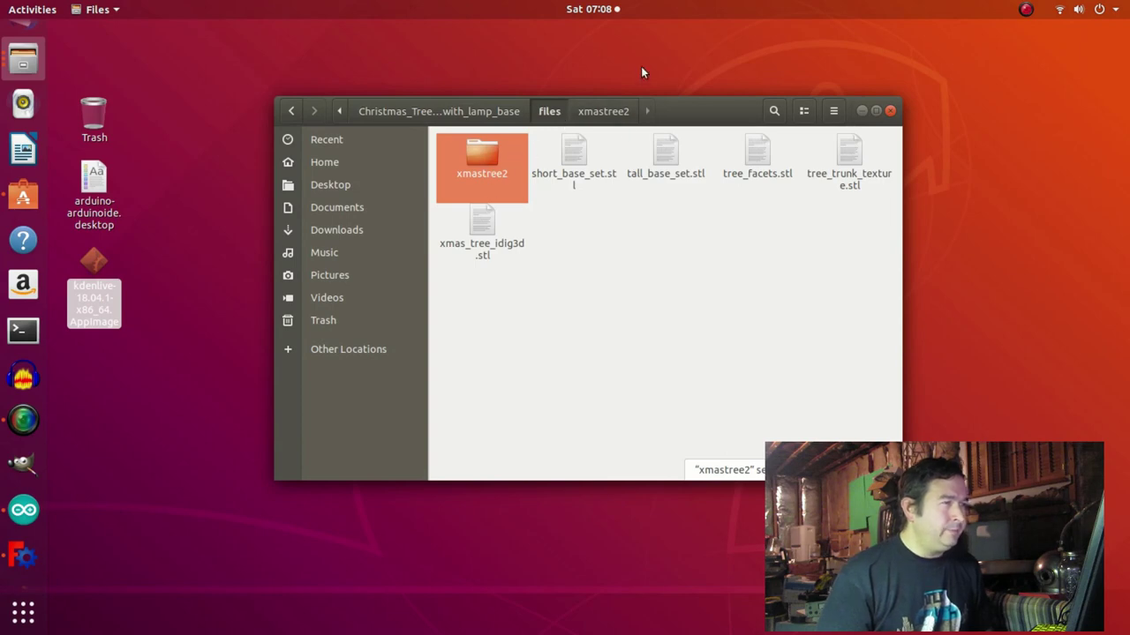
# Switch to FreeCAD and open xmasstree2.stl from the xmastree2 folder.
pyautogui.click(26, 552)
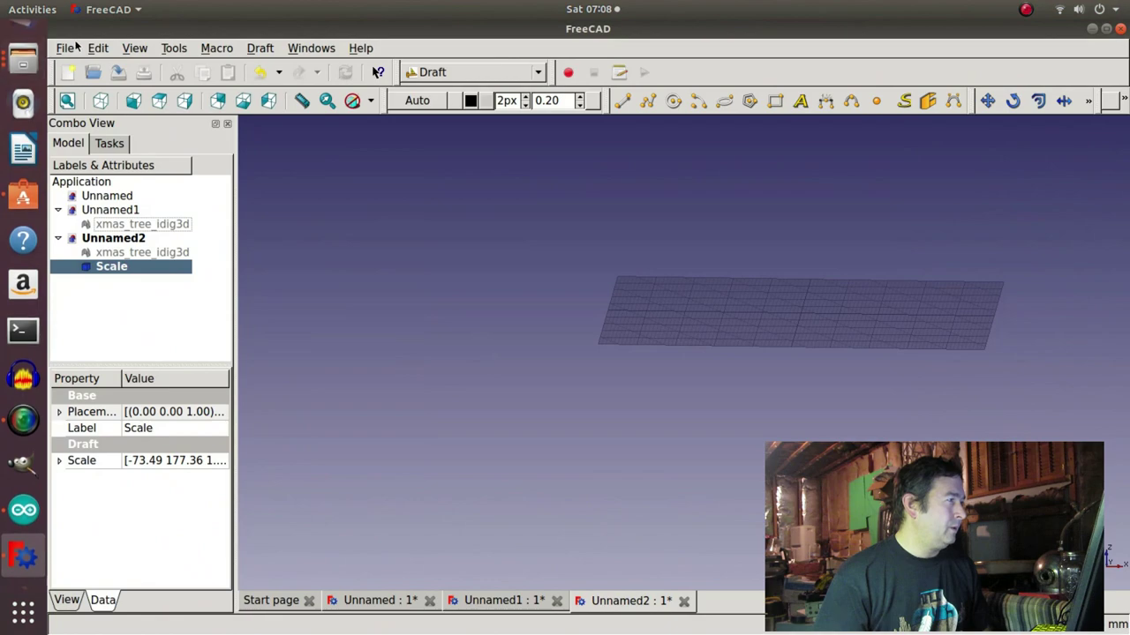
pyautogui.click(65, 47)
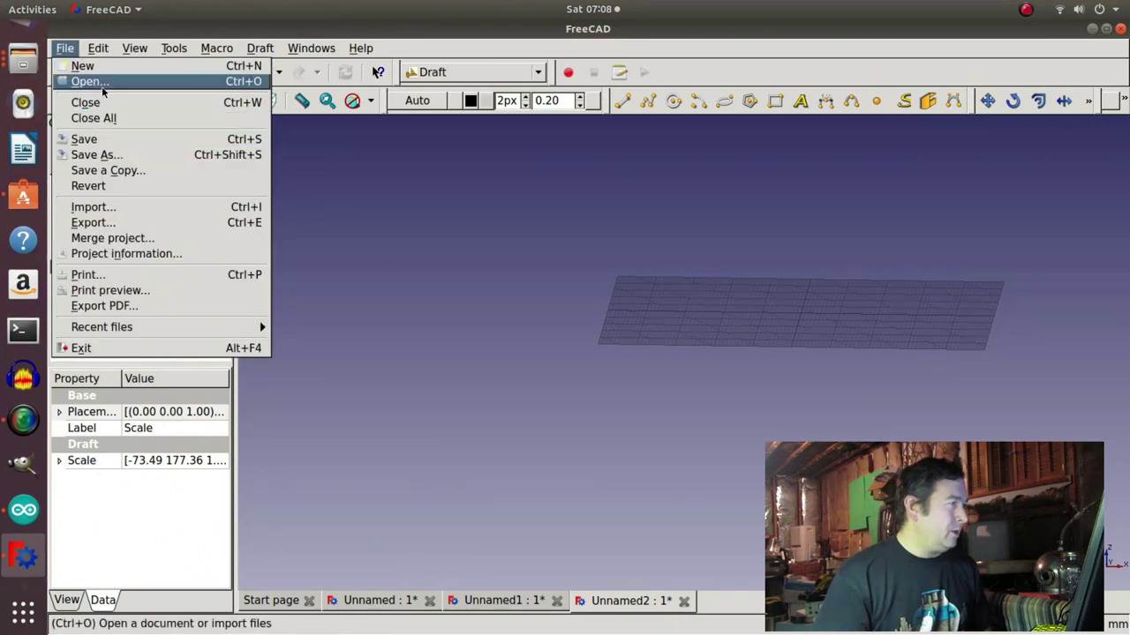
pyautogui.click(102, 81)
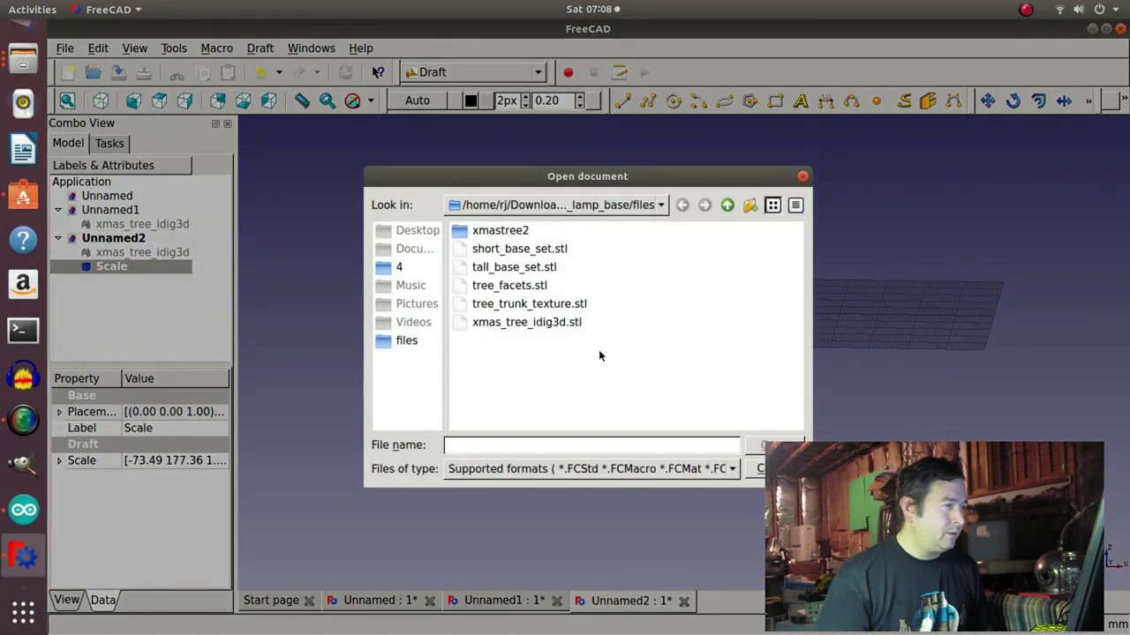
pyautogui.doubleClick(476, 231)
pyautogui.click(481, 232)
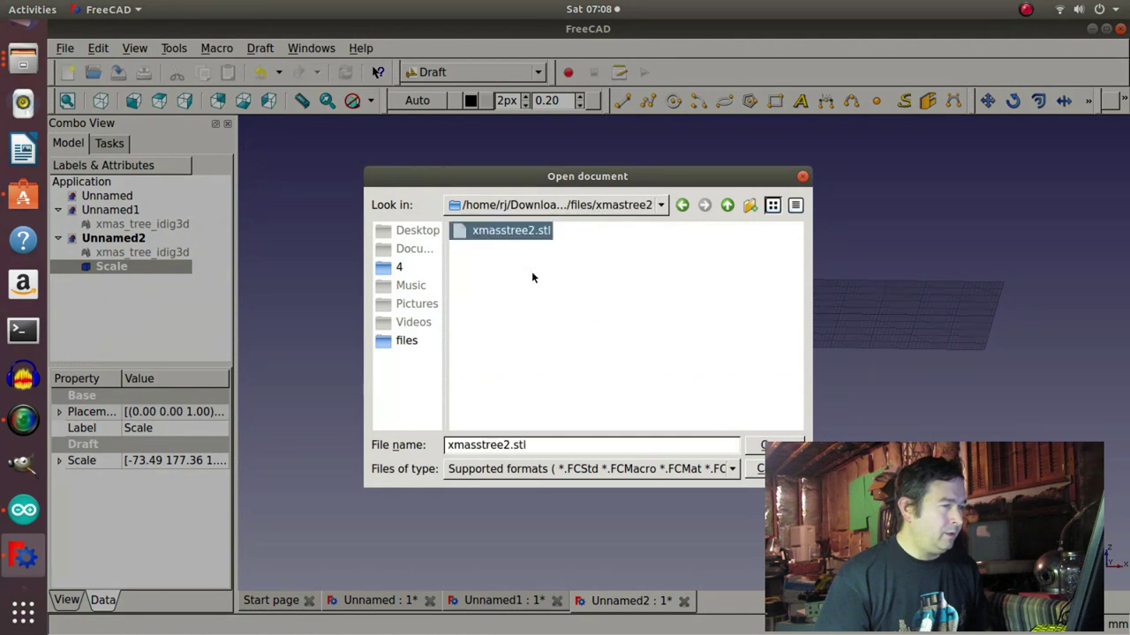
pyautogui.click(764, 445)
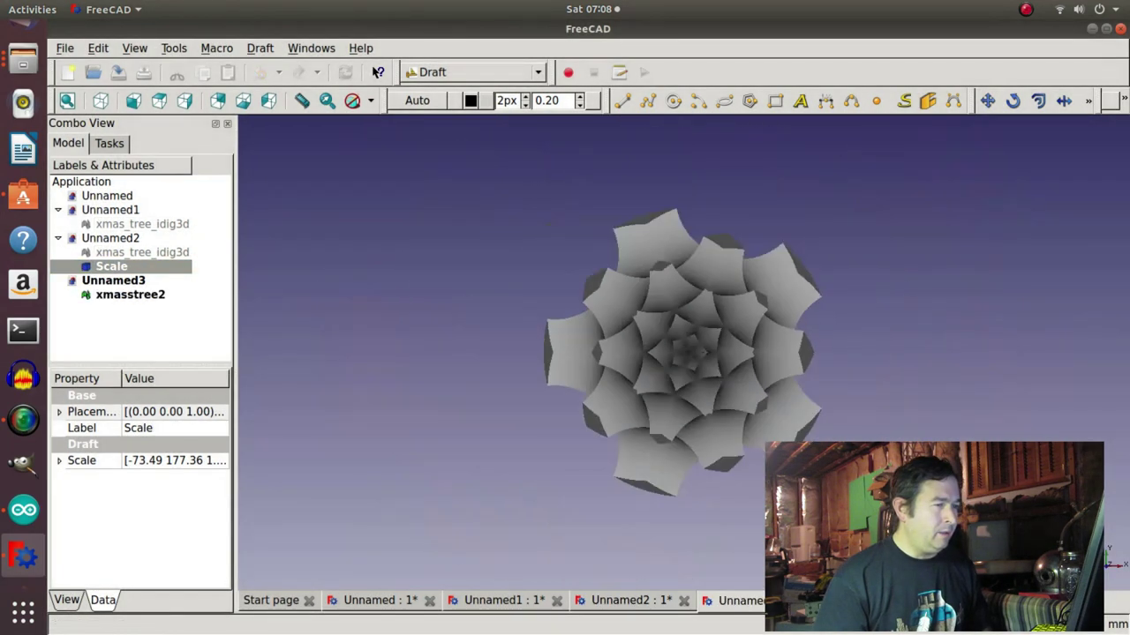
# Measure the distance from the base of the xmasstree2 mesh to its tip in an upright side view.
pyautogui.moveTo(680, 399); pyautogui.dragTo(694, 359, button='middle')
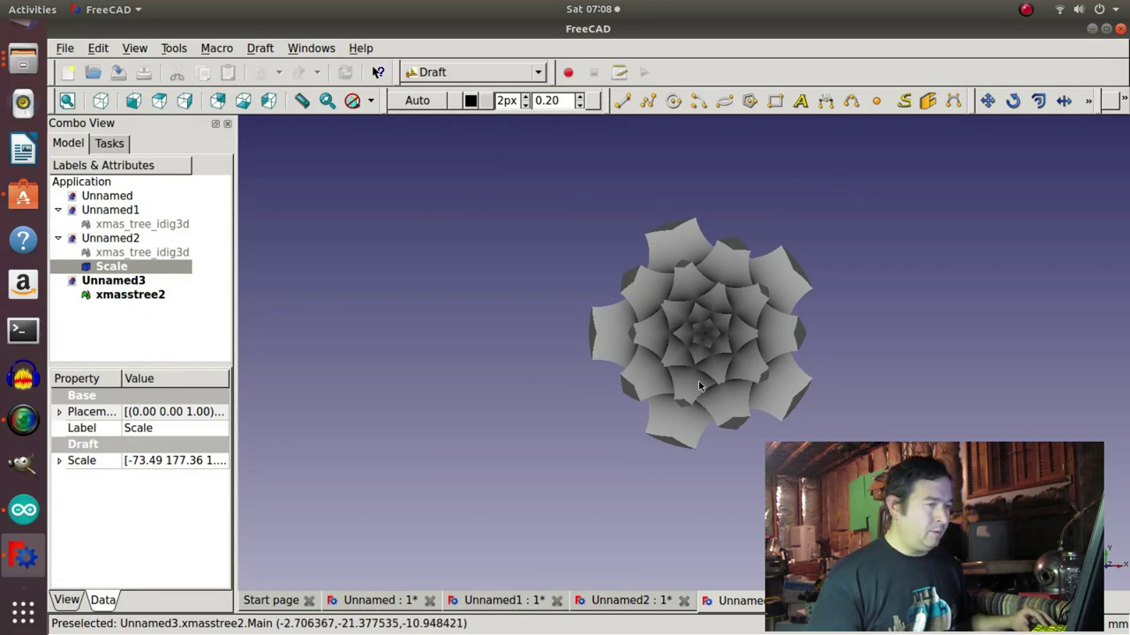
pyautogui.moveTo(700, 379); pyautogui.dragTo(713, 244, button='middle')
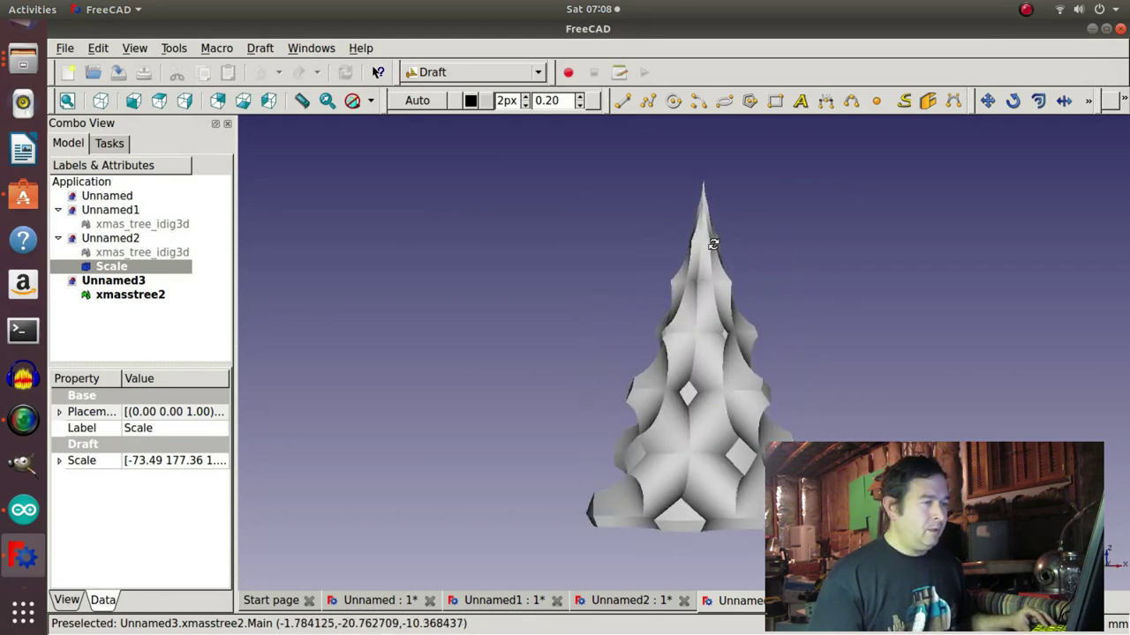
pyautogui.click(303, 103)
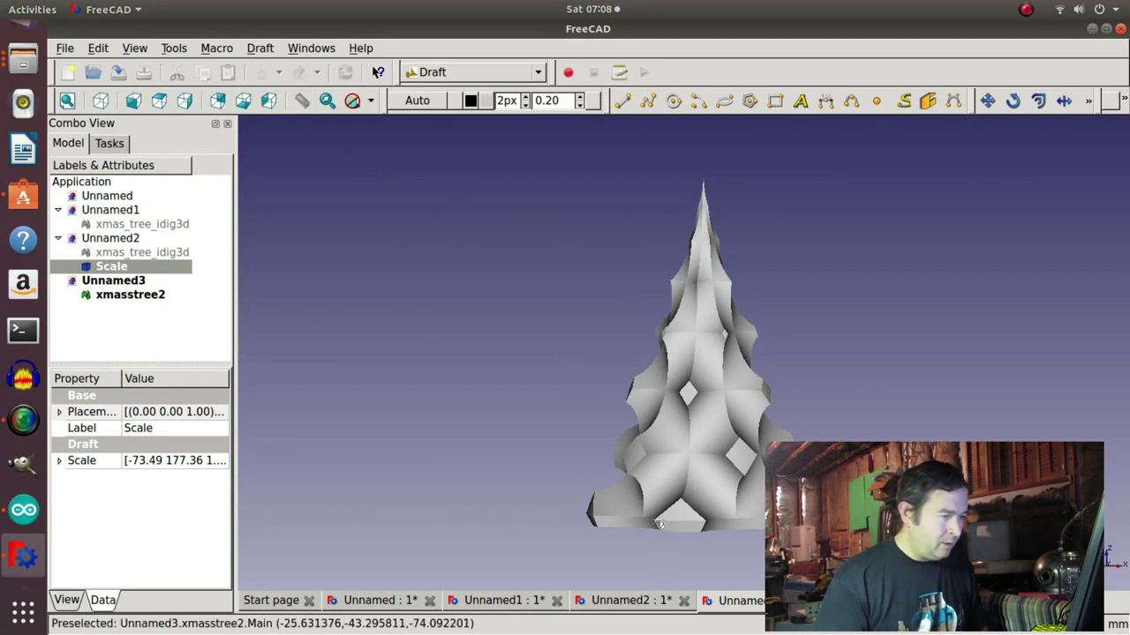
pyautogui.click(703, 187)
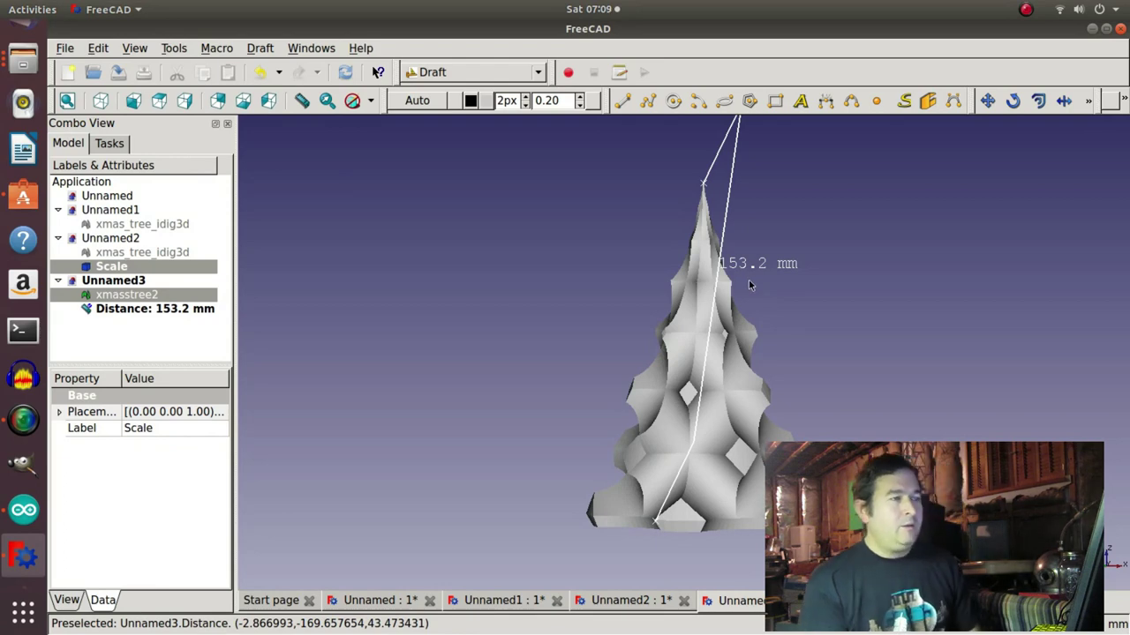